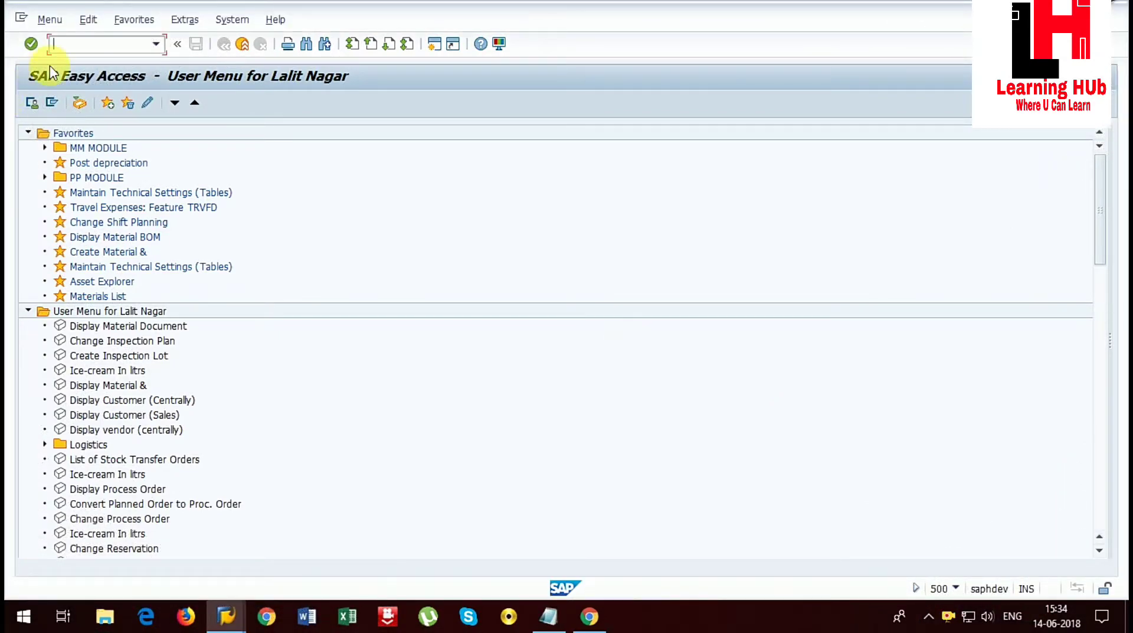
Step: Review the Notepad notes on unlocking a G/L account blocked for posting in the company code
left_click(75, 49)
left_click(547, 614)
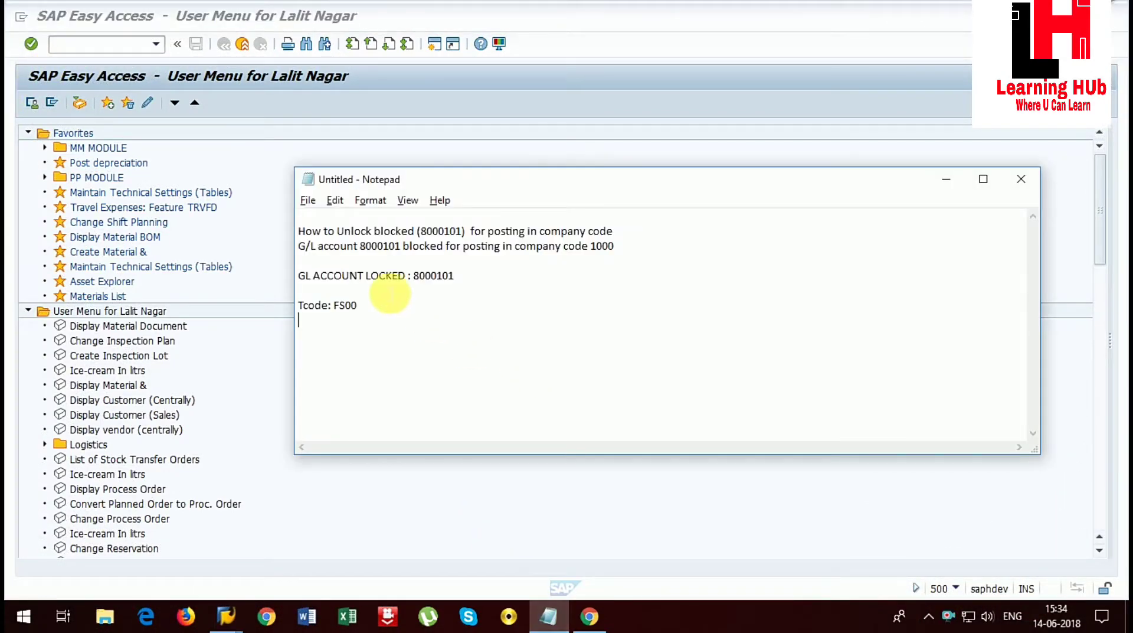
left_click_drag(305, 236, 650, 232)
left_click(663, 278)
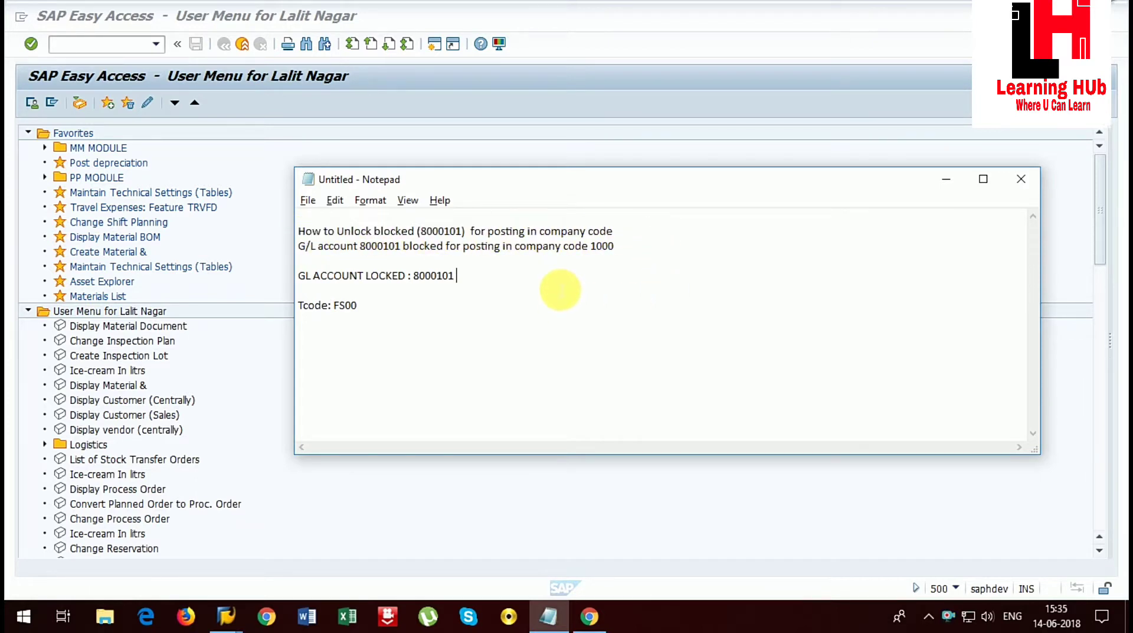
left_click(947, 180)
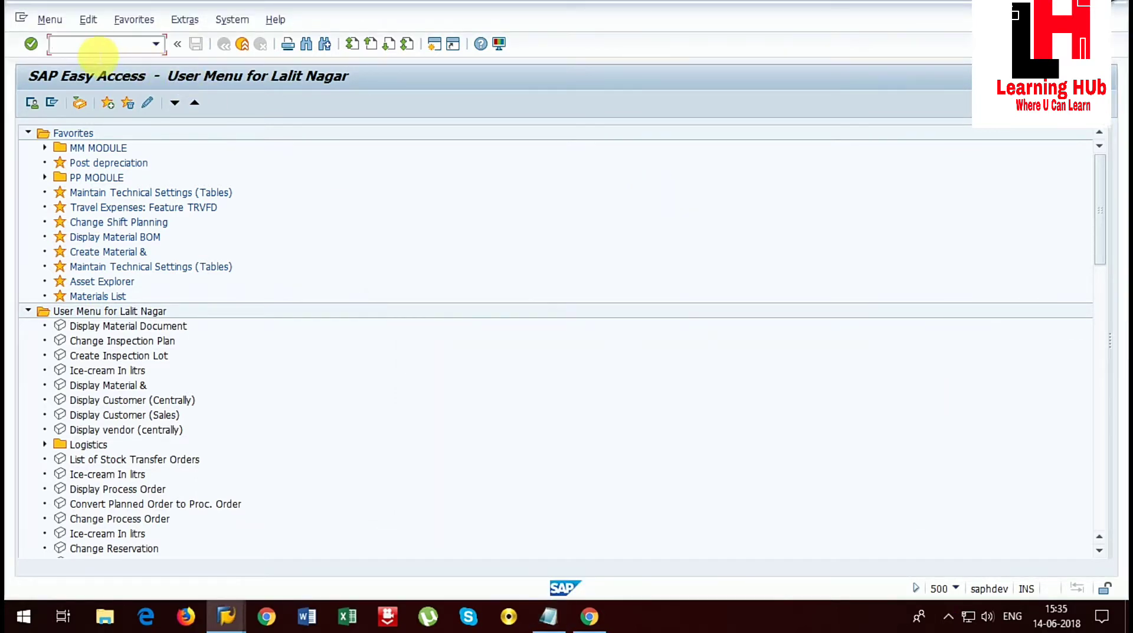
Step: Open the goods movement transaction MIGO
left_click(92, 45)
type("migo")
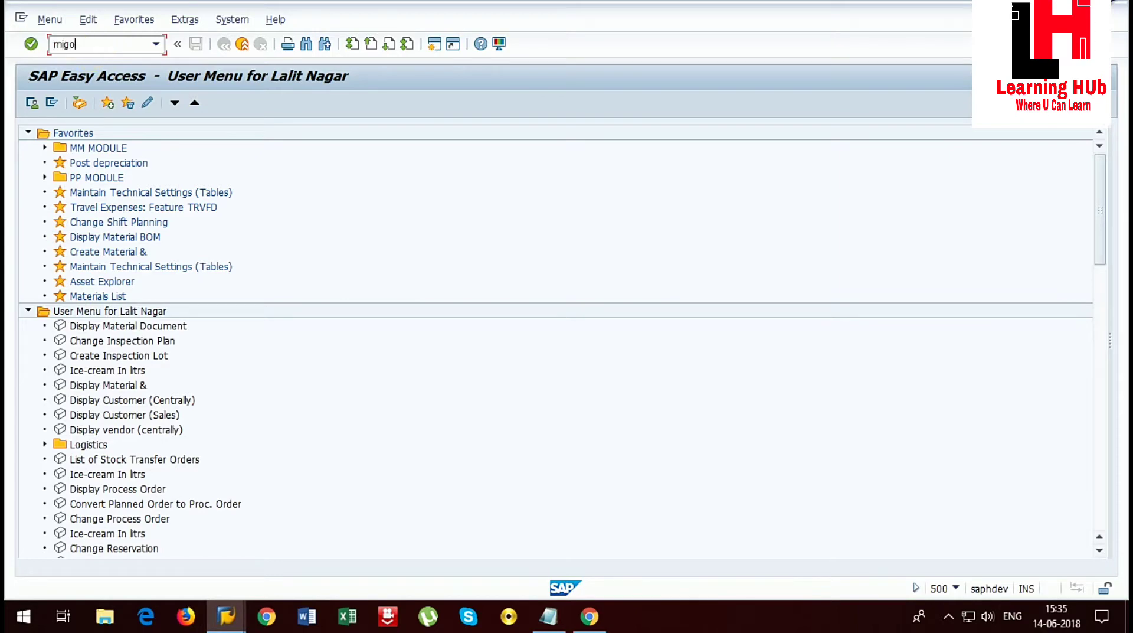
key("Return")
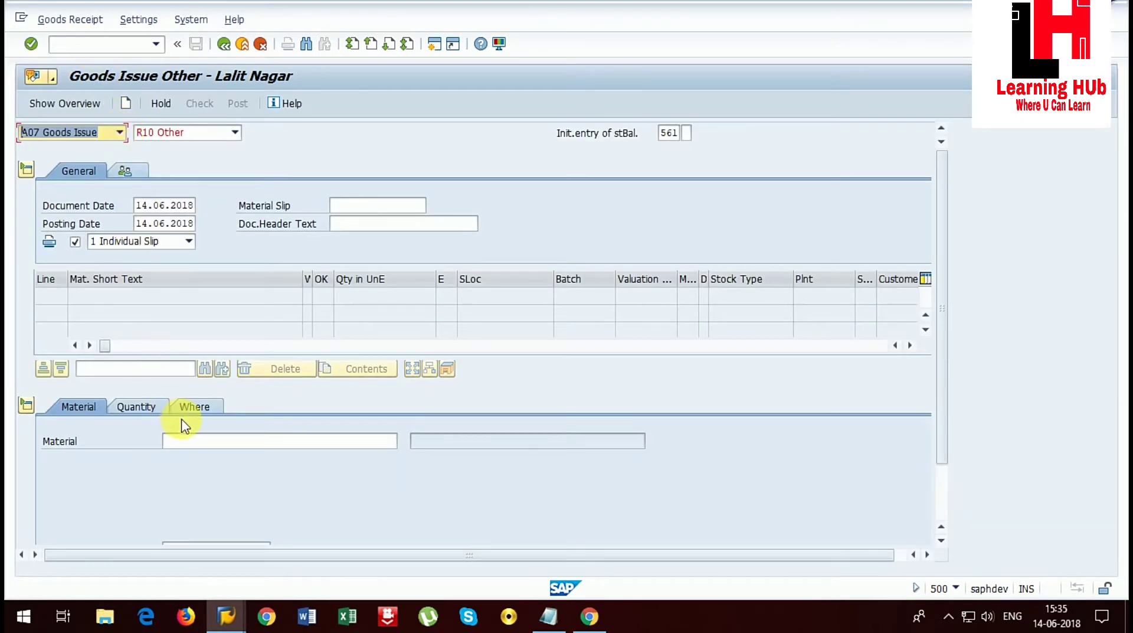
Step: Add material 16000021 to the goods issue with a quantity of 45 in unit of entry
left_click(180, 444)
type("1")
left_click(182, 463)
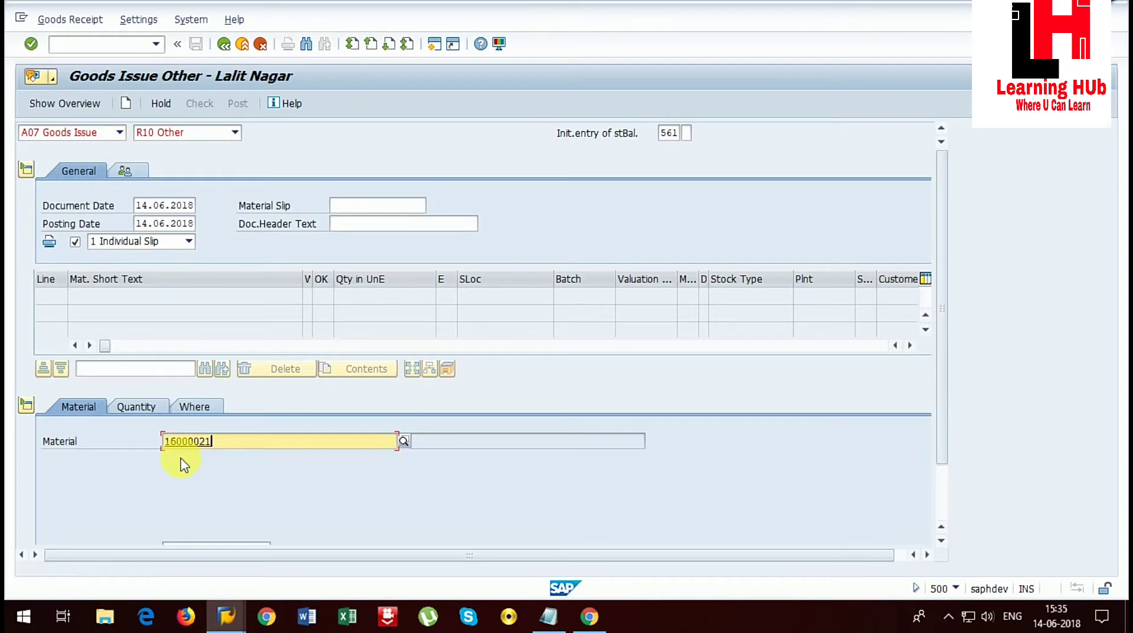
key("Return")
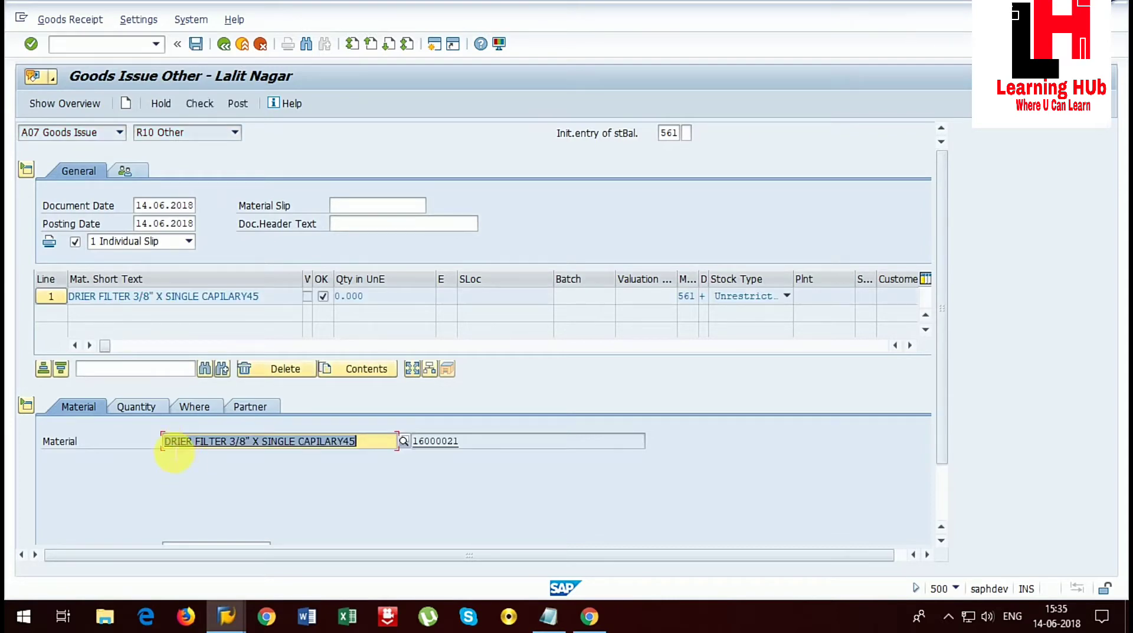
scroll(171, 453, "down", 1)
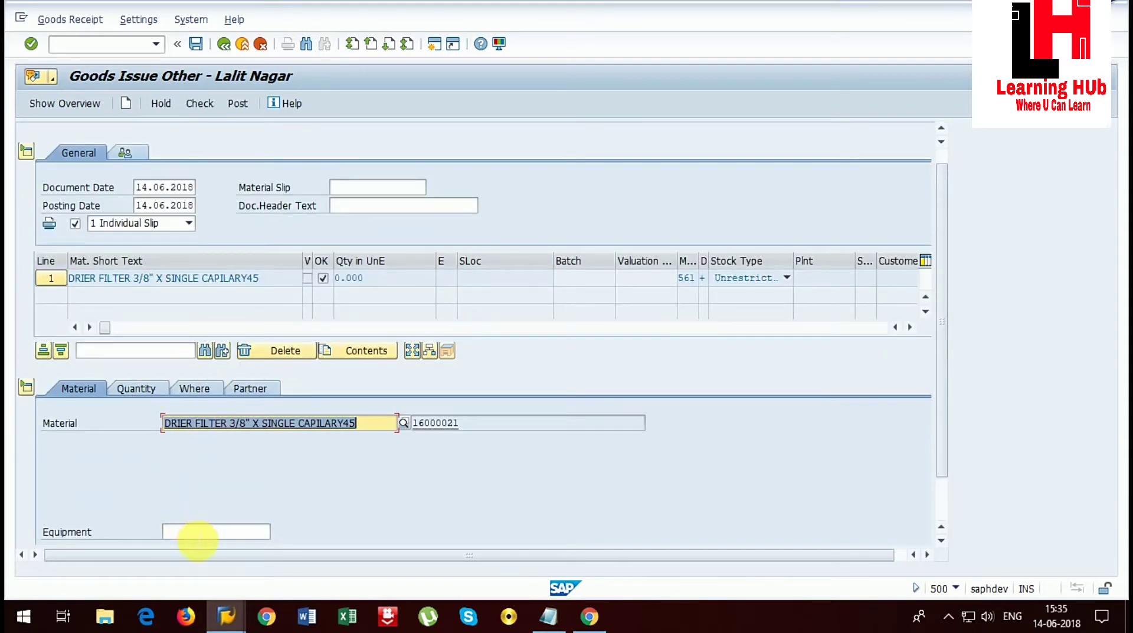
left_click(139, 388)
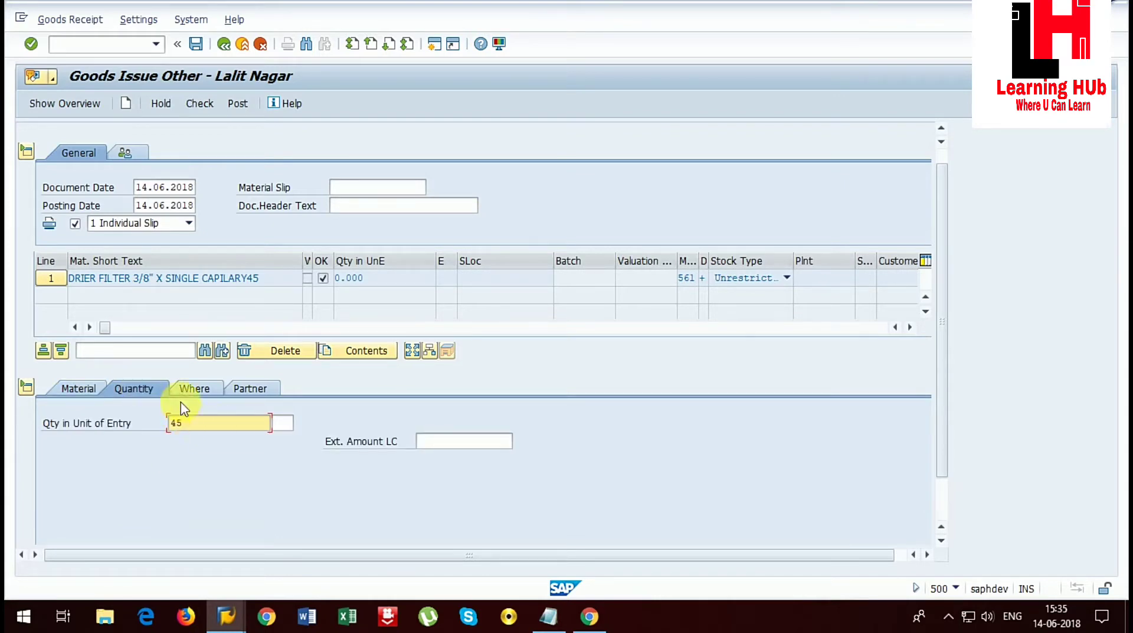
Step: Assign plant MP01 and storage location TS01 to the goods issue item
left_click(190, 390)
left_click(190, 457)
type("mp01")
left_click(194, 477)
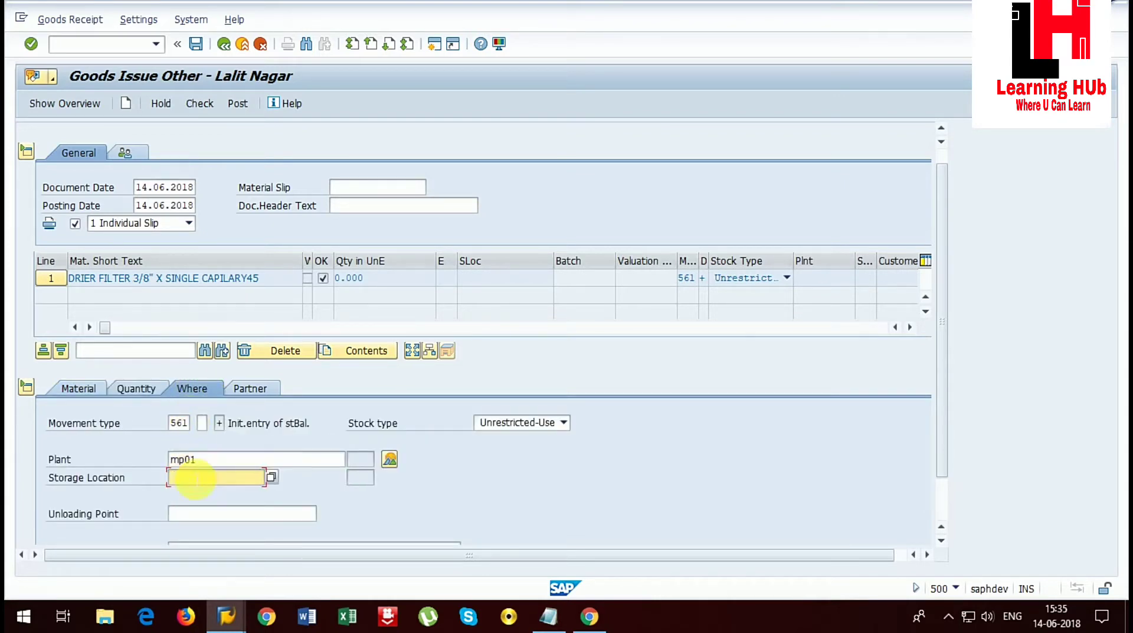
type("ts01")
key("Return")
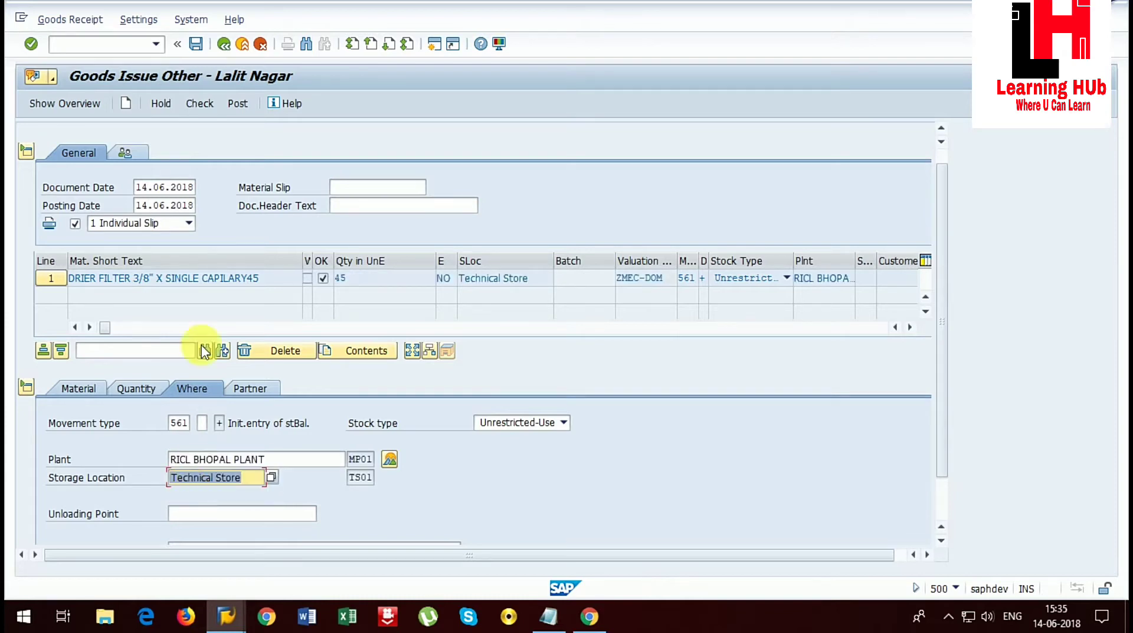
Step: Check the goods issue document and read the long text of the logged error
left_click(198, 105)
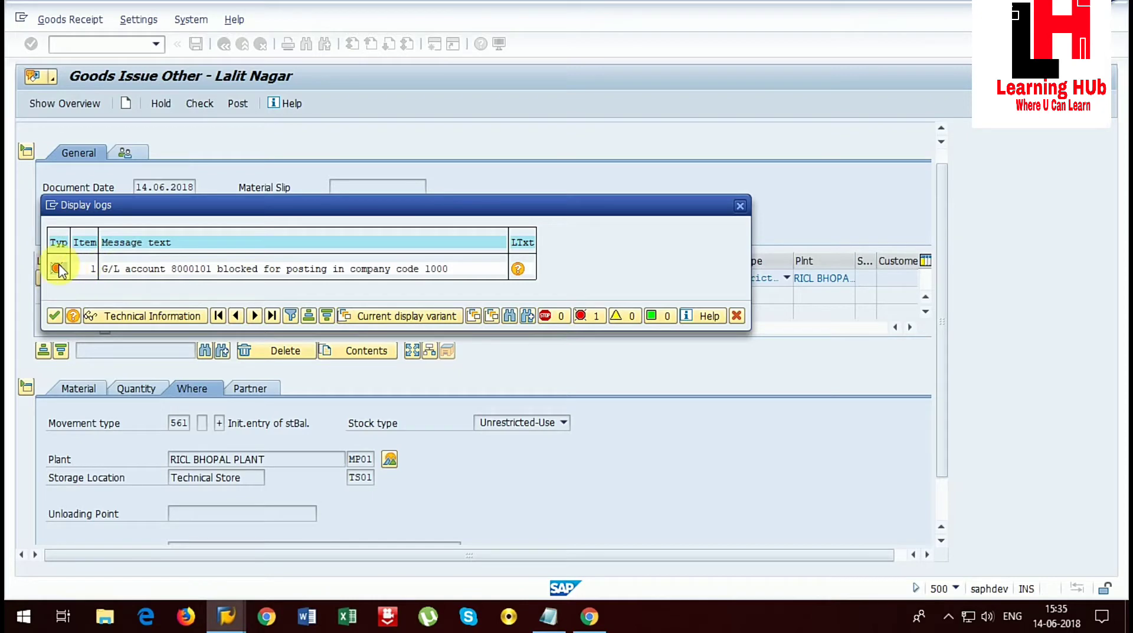
left_click(516, 268)
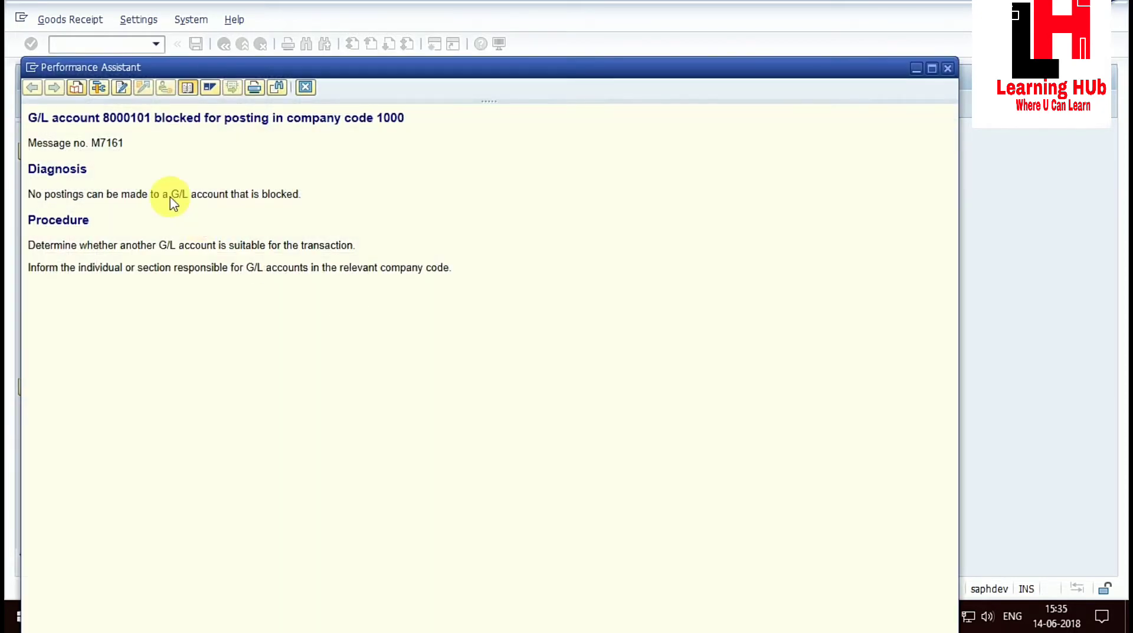
left_click_drag(29, 118, 451, 114)
left_click(449, 137)
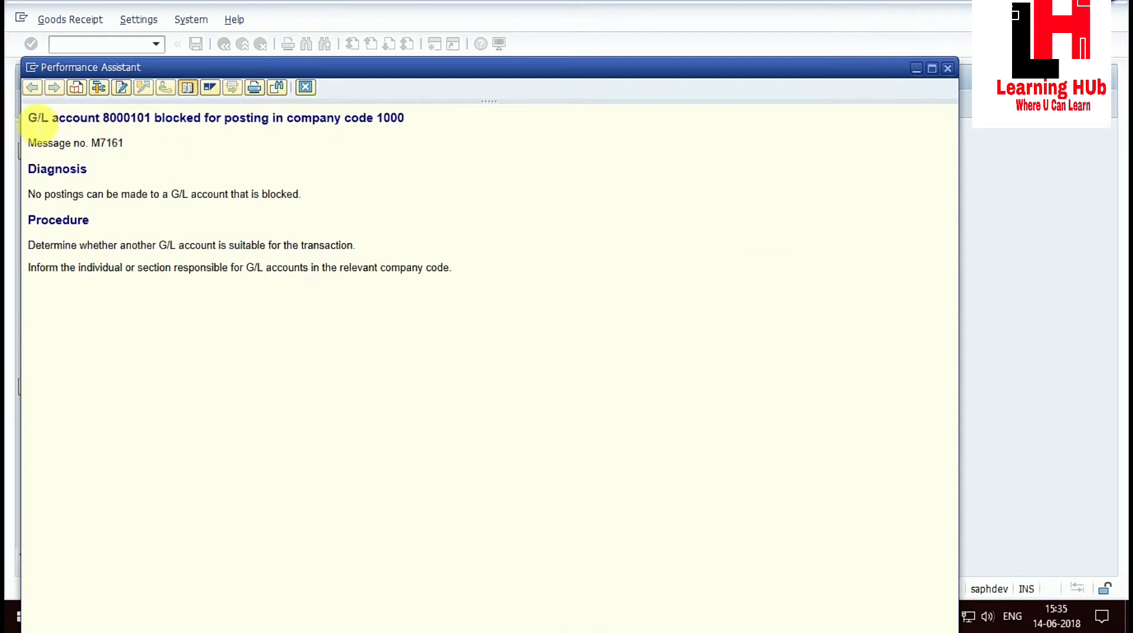
Step: Copy the error heading from the long text into the Notepad notes, on its own line above the GL ACCOUNT LOCKED entry
left_click_drag(31, 117, 418, 120)
key("ctrl+c")
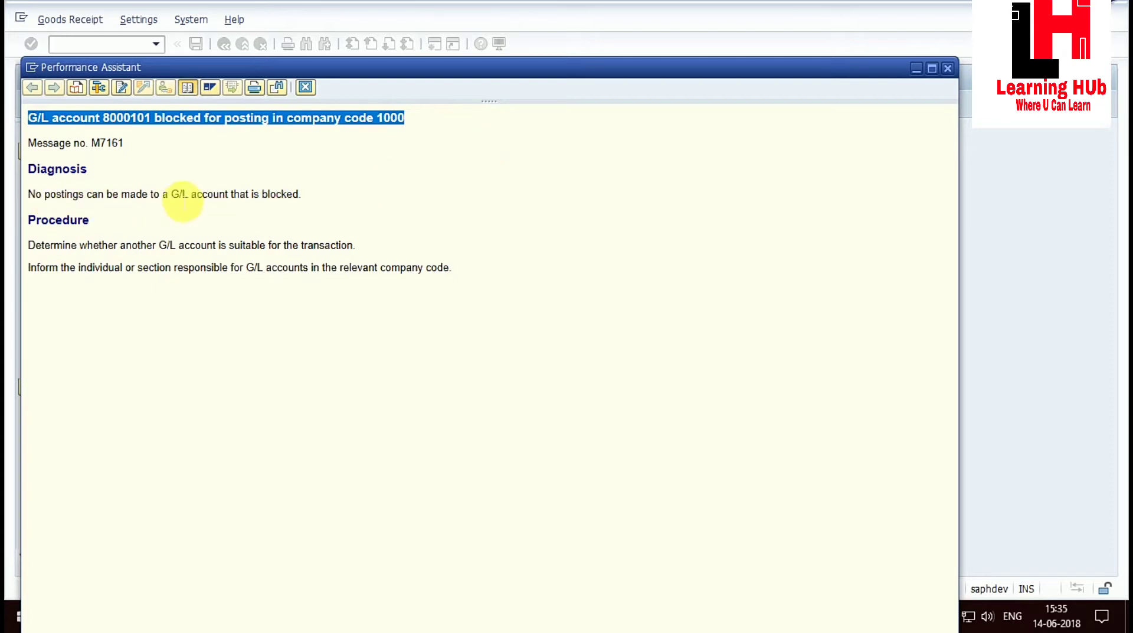
left_click(916, 69)
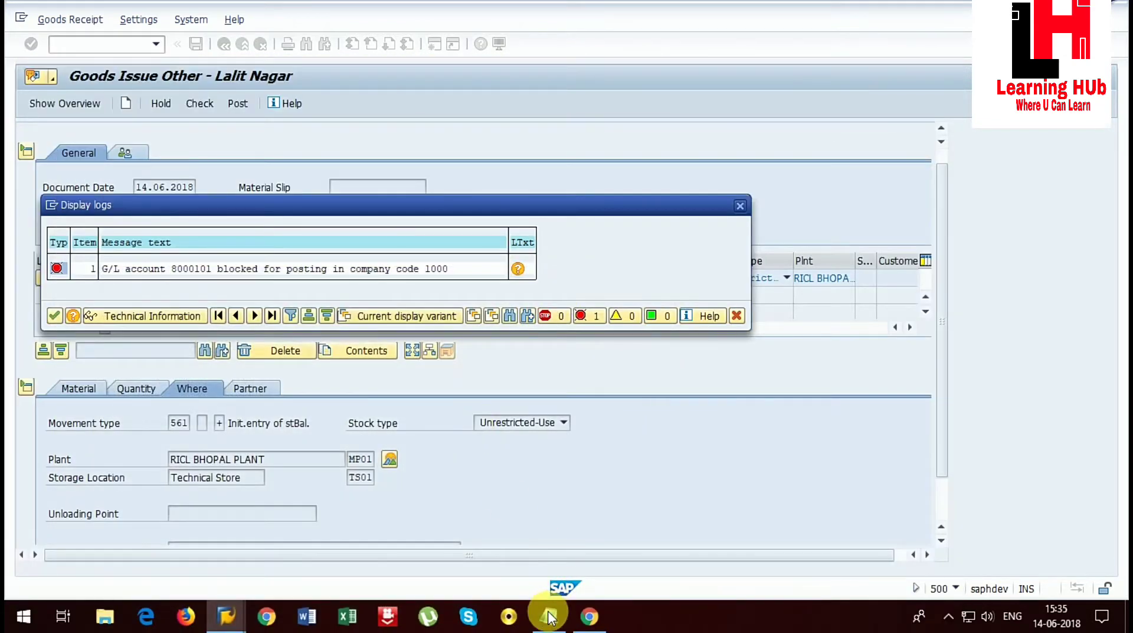
left_click(244, 598)
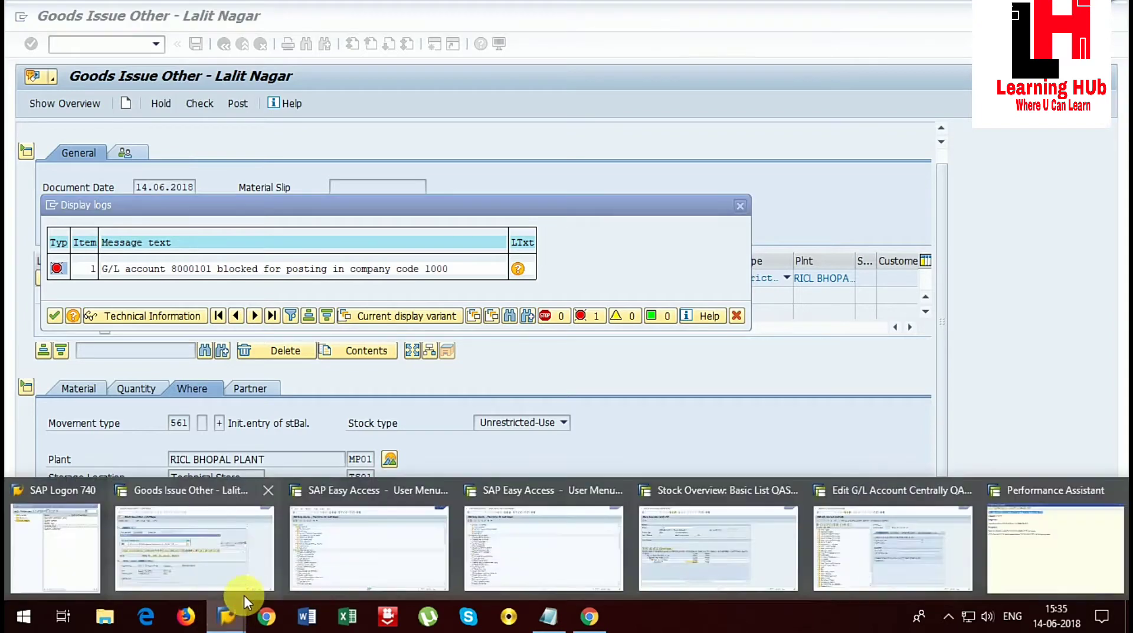
left_click(379, 535)
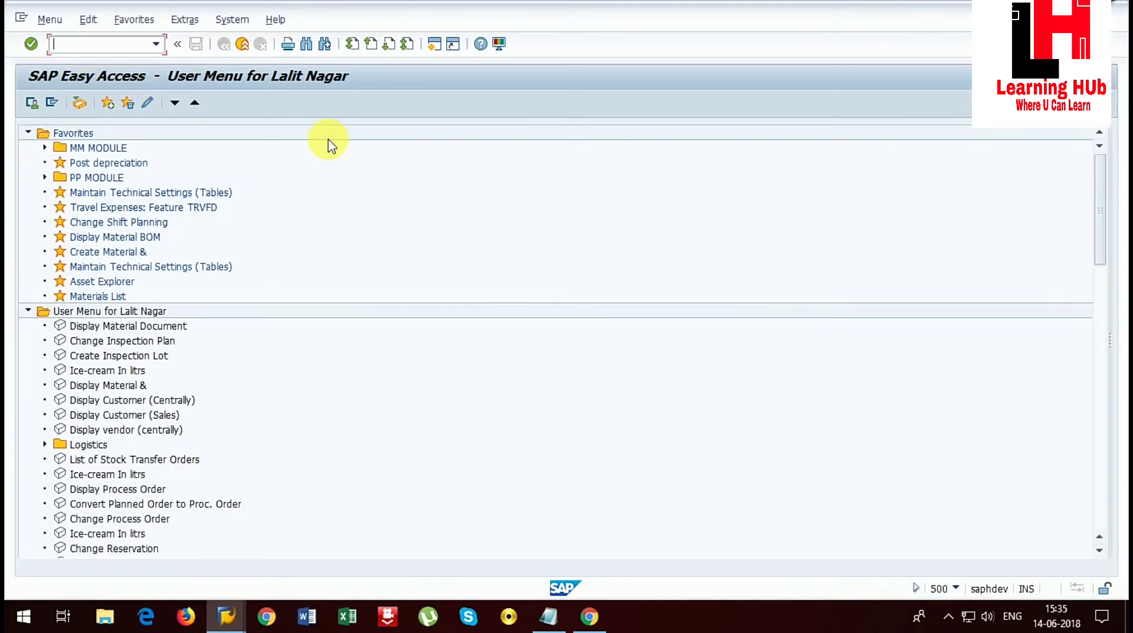
left_click(548, 616)
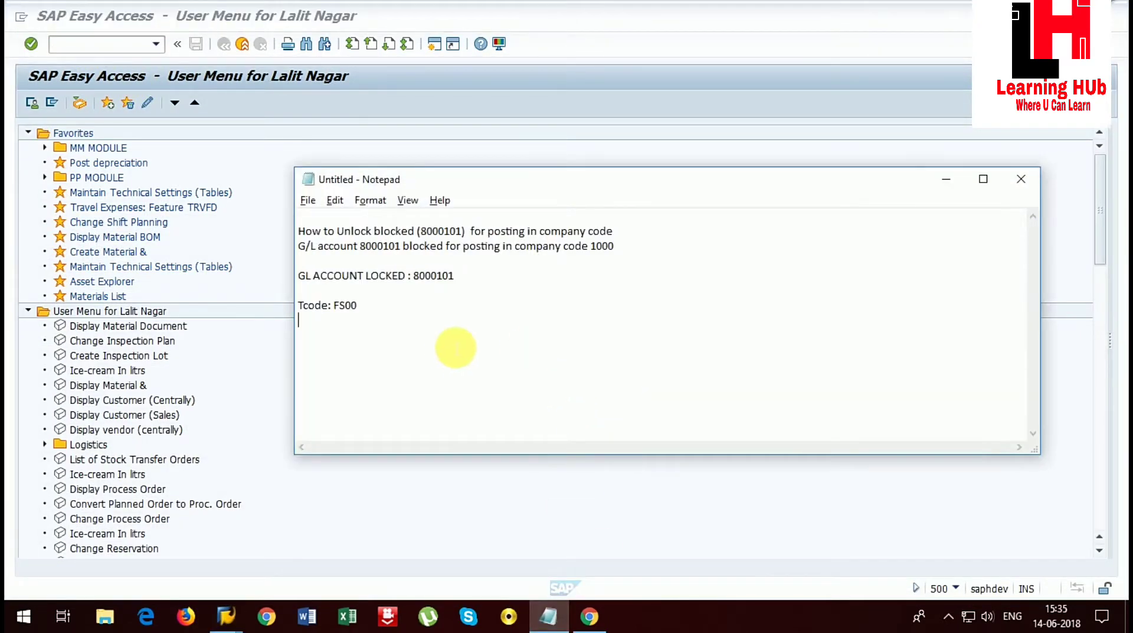
key("Return")
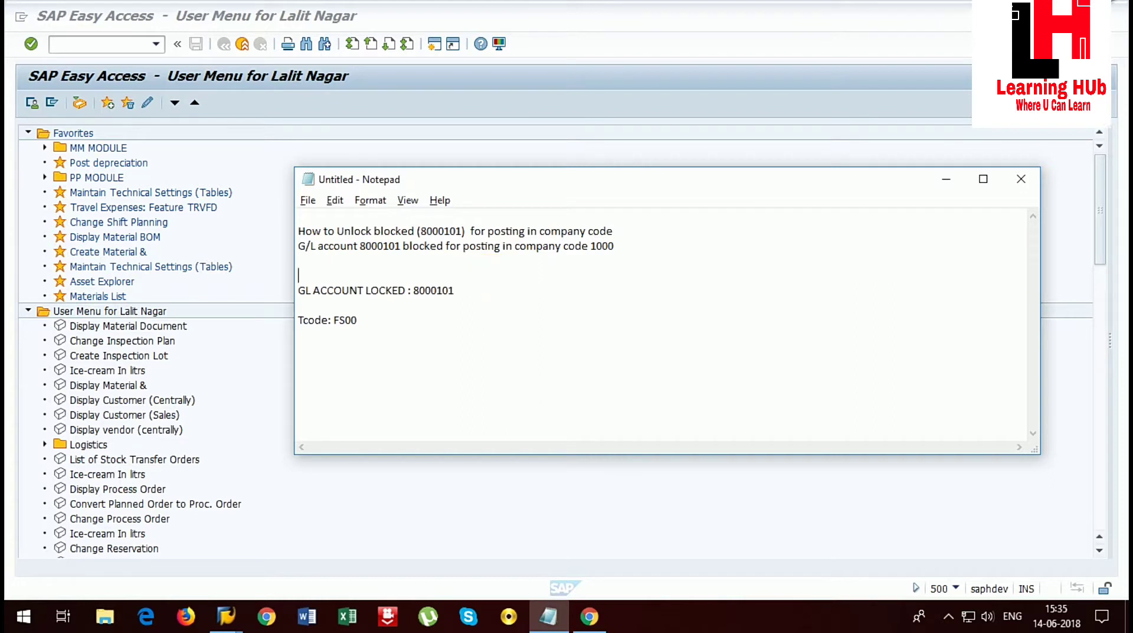
key("ctrl+v")
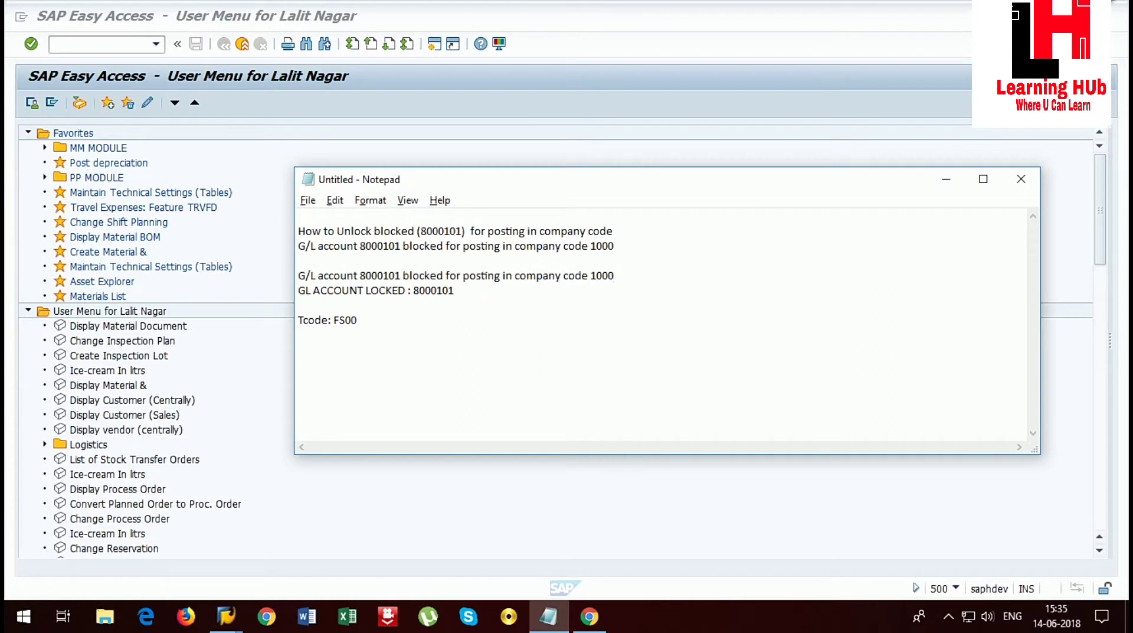
left_click(379, 276)
left_click(652, 276)
key("Return")
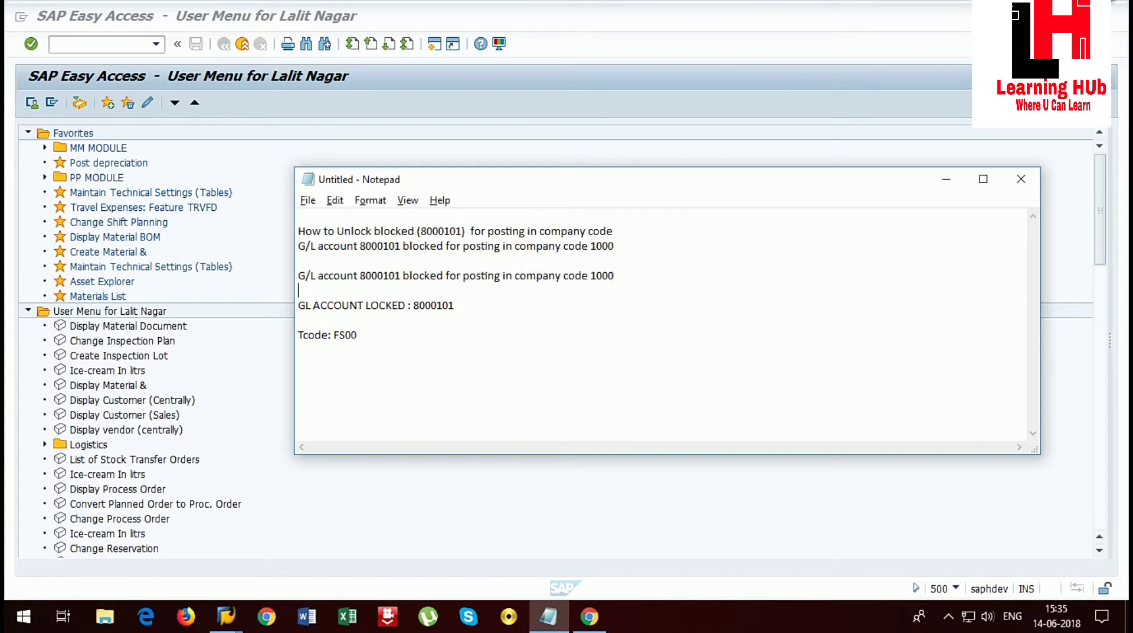
Step: Review the pasted error line, the locked G/L account and transaction code FS00 in the notes
left_click_drag(300, 275, 416, 277)
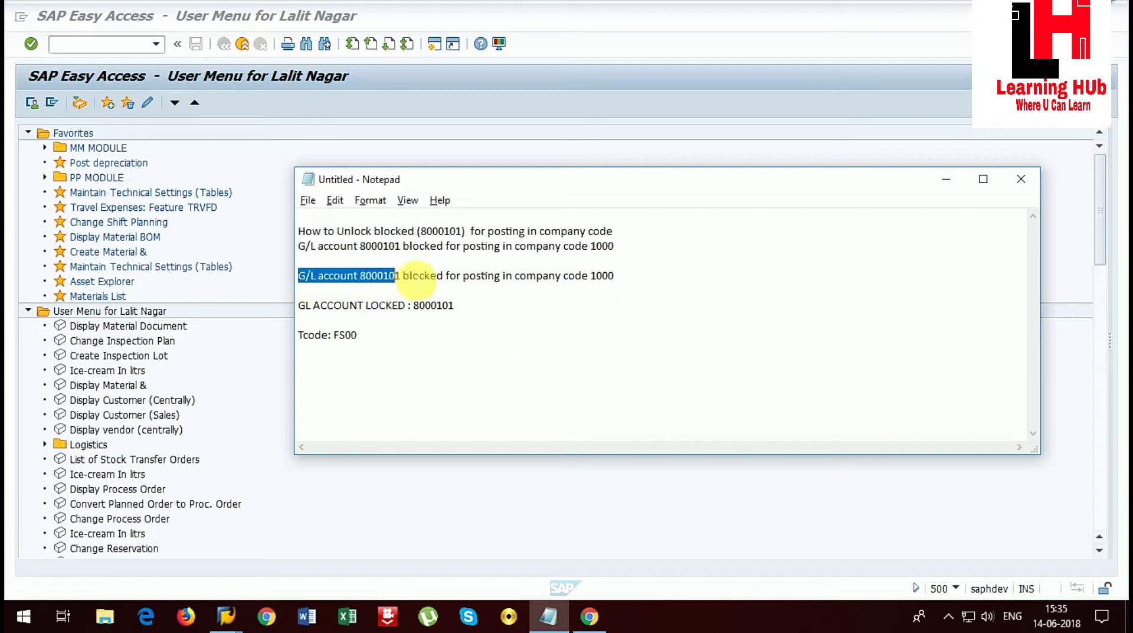
left_click_drag(667, 253, 665, 283)
left_click(481, 372)
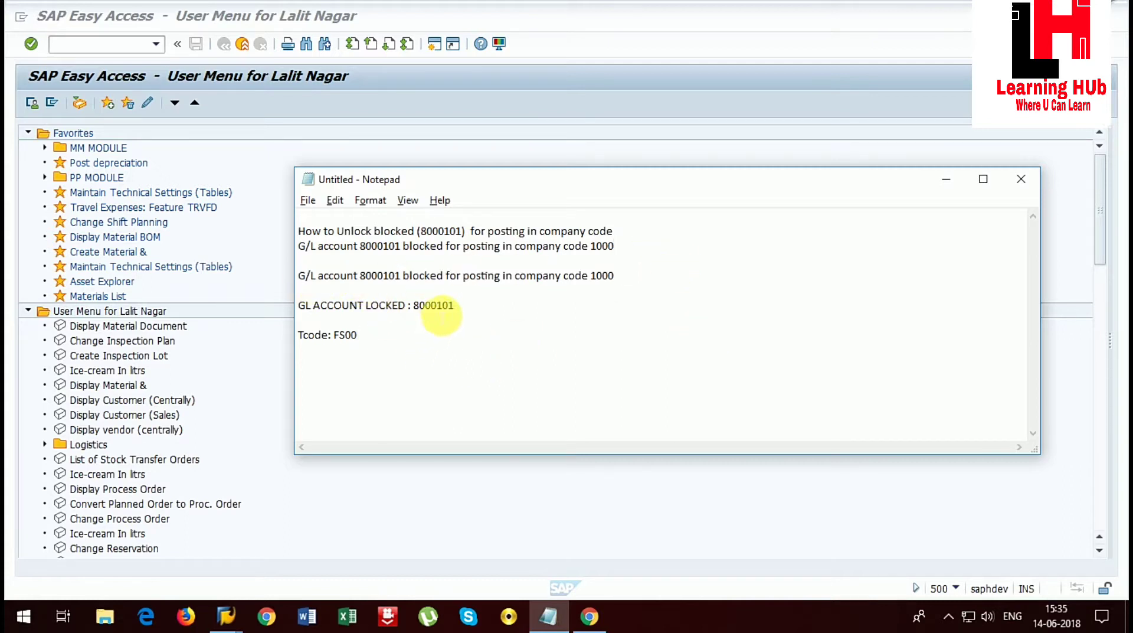
double_click(440, 310)
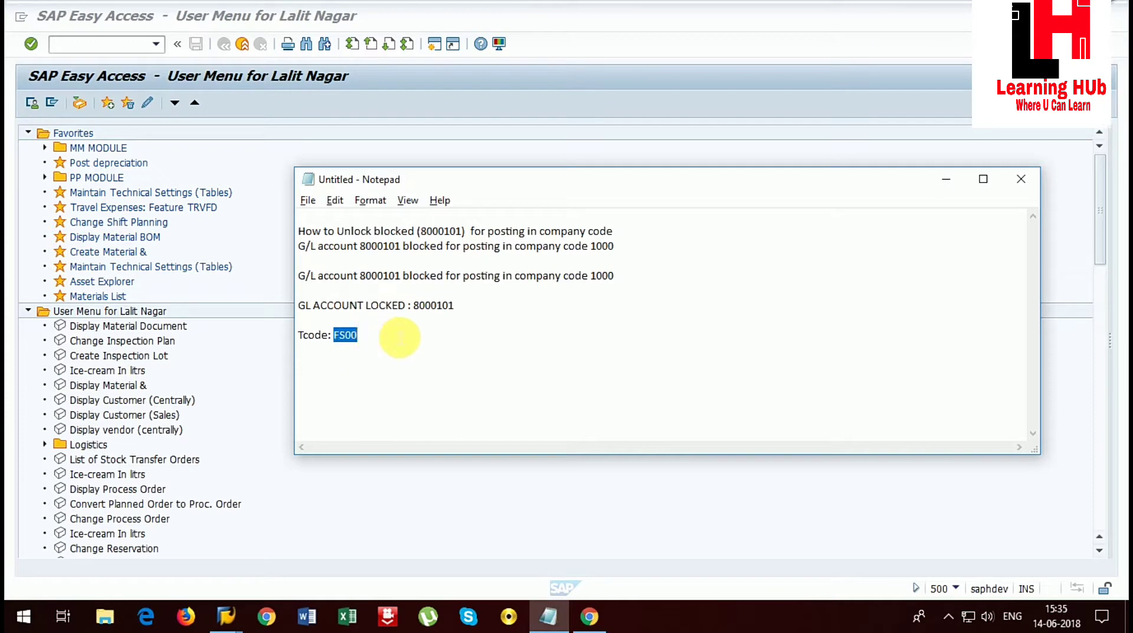
left_click(945, 184)
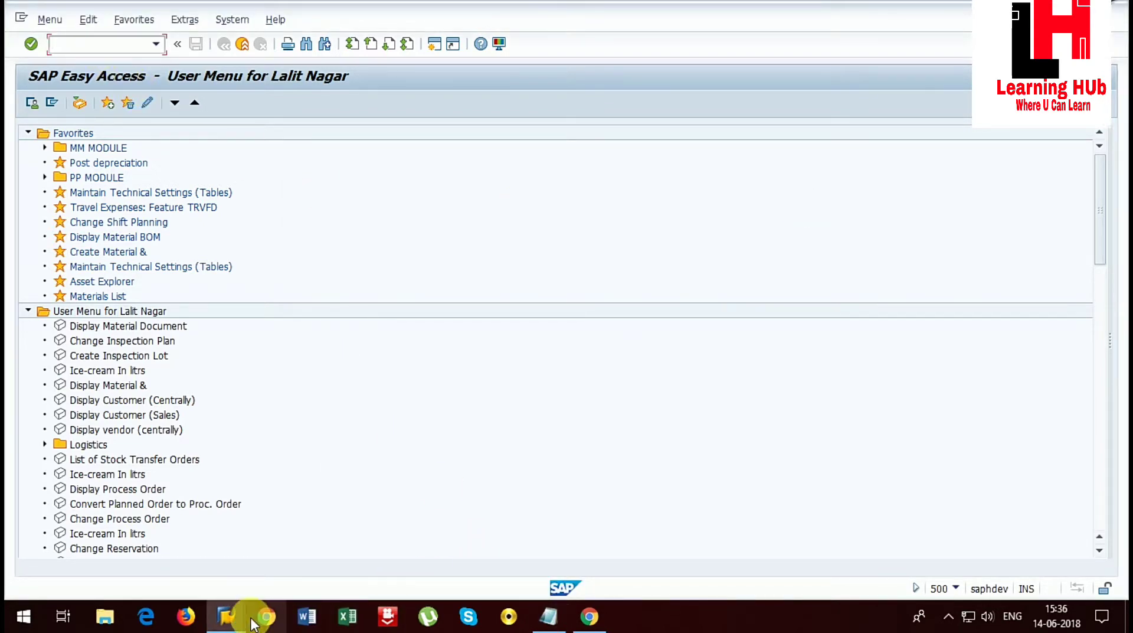
Step: Return to the goods issue in SAP, dismiss its error log and check the document again
left_click(226, 616)
left_click(229, 551)
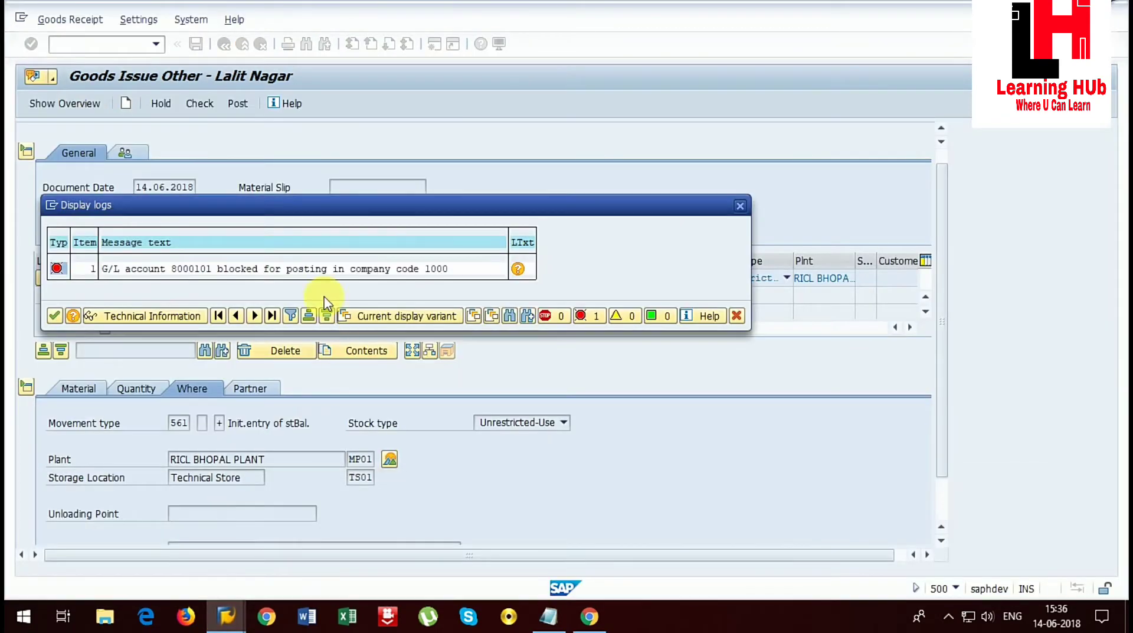
left_click(56, 318)
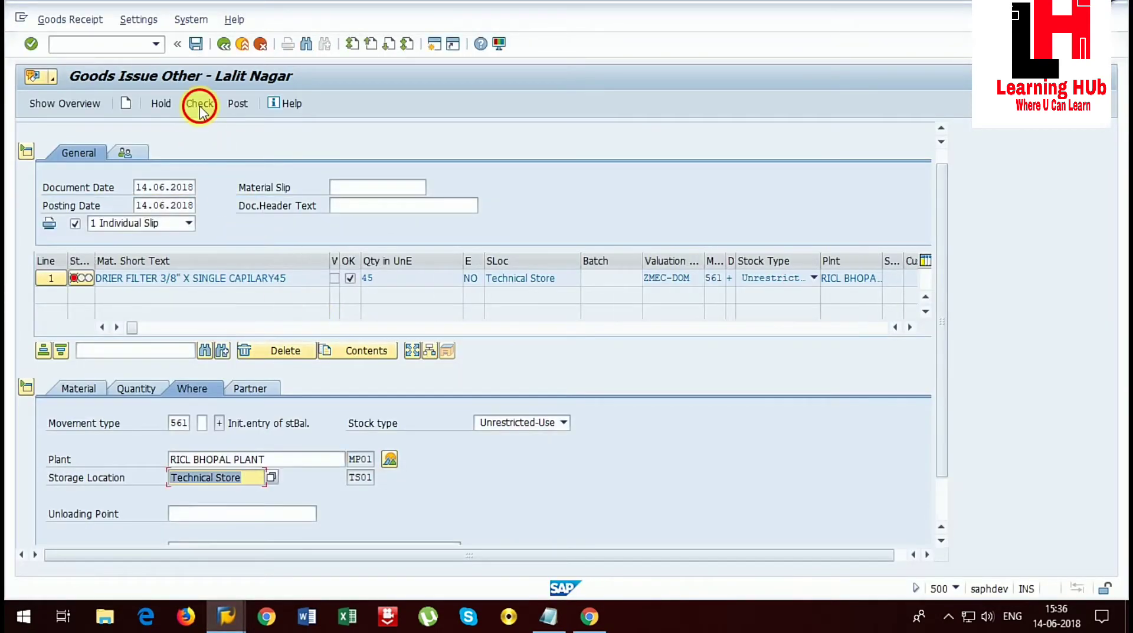
left_click(199, 104)
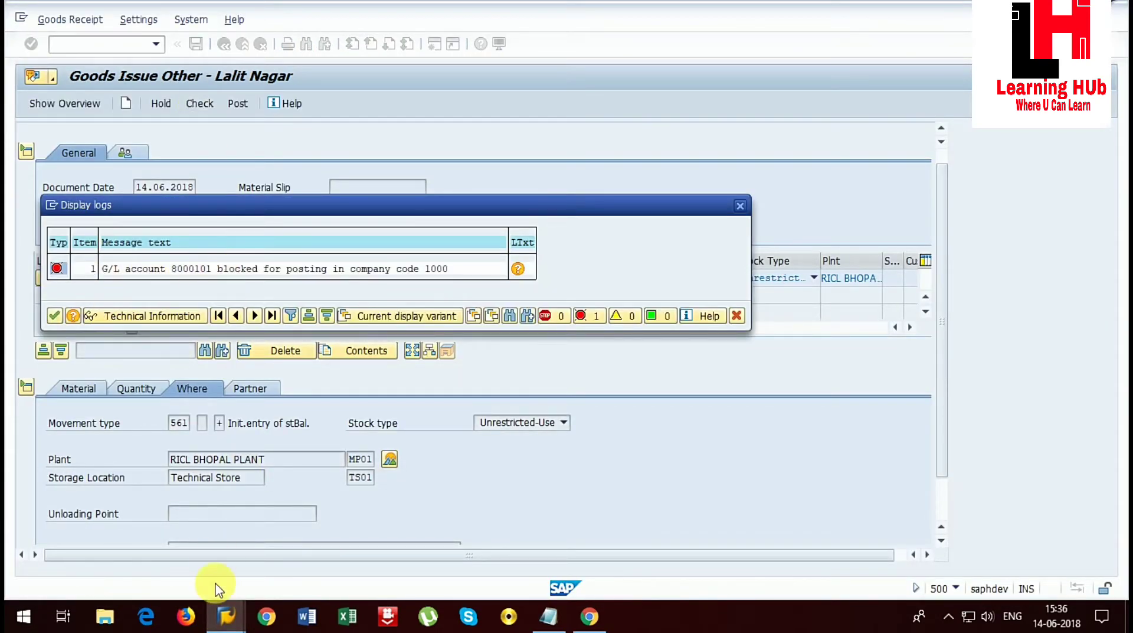
Step: Open transaction FS00 for editing G/L accounts centrally in the second SAP session
left_click(226, 617)
left_click(380, 539)
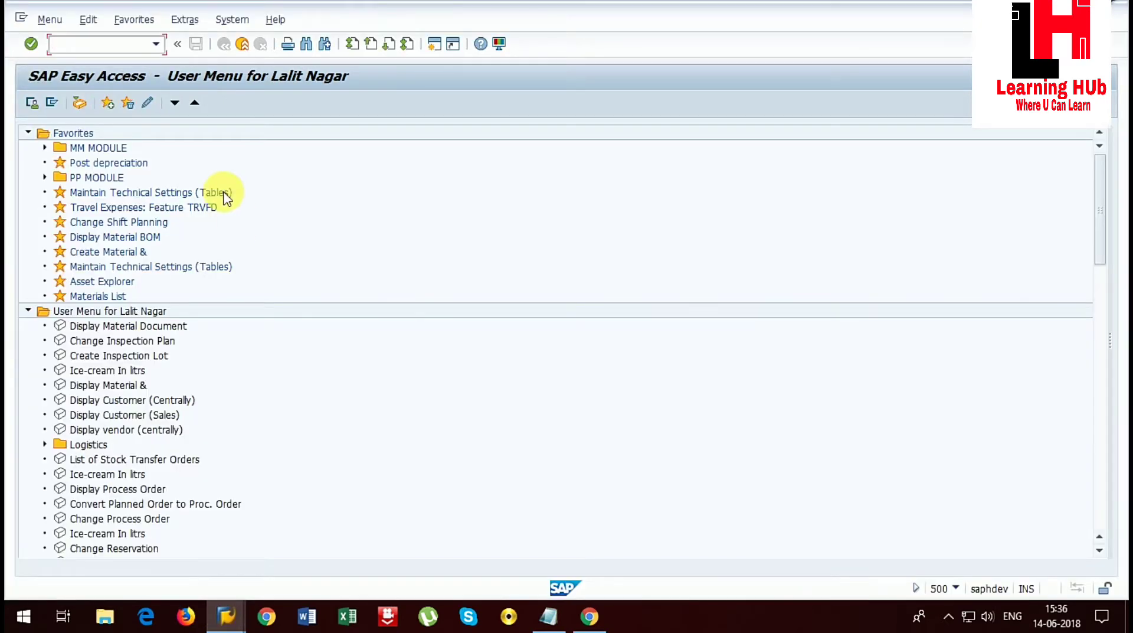
type("fs00")
left_click(31, 43)
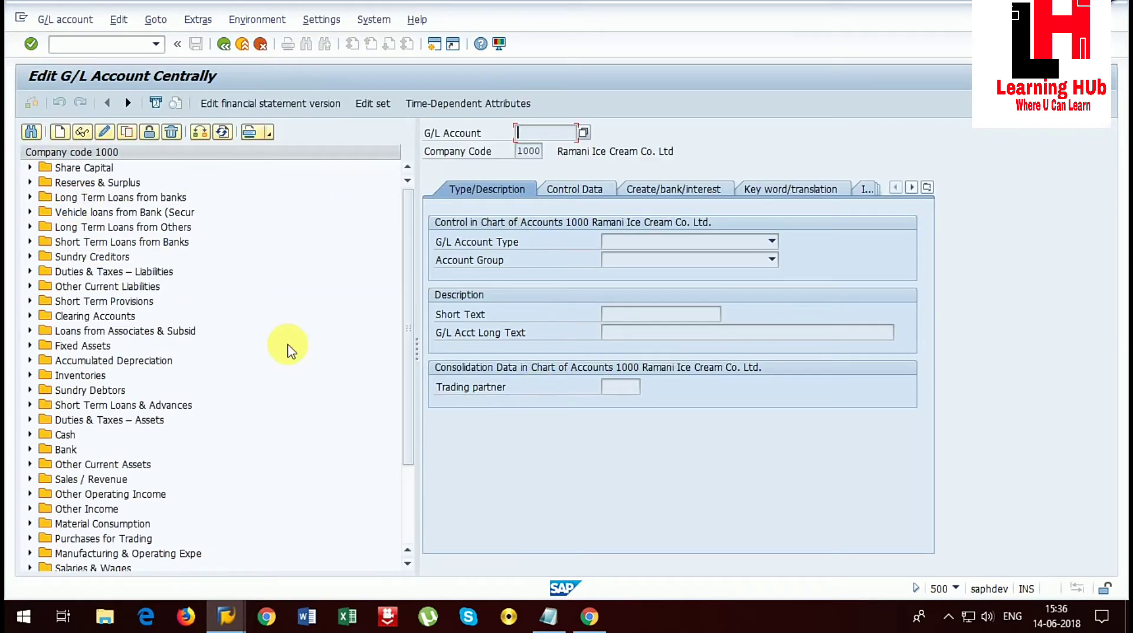
Step: Copy the blocked G/L account number from the goods issue's error message and close the error log
mouse_move(238, 605)
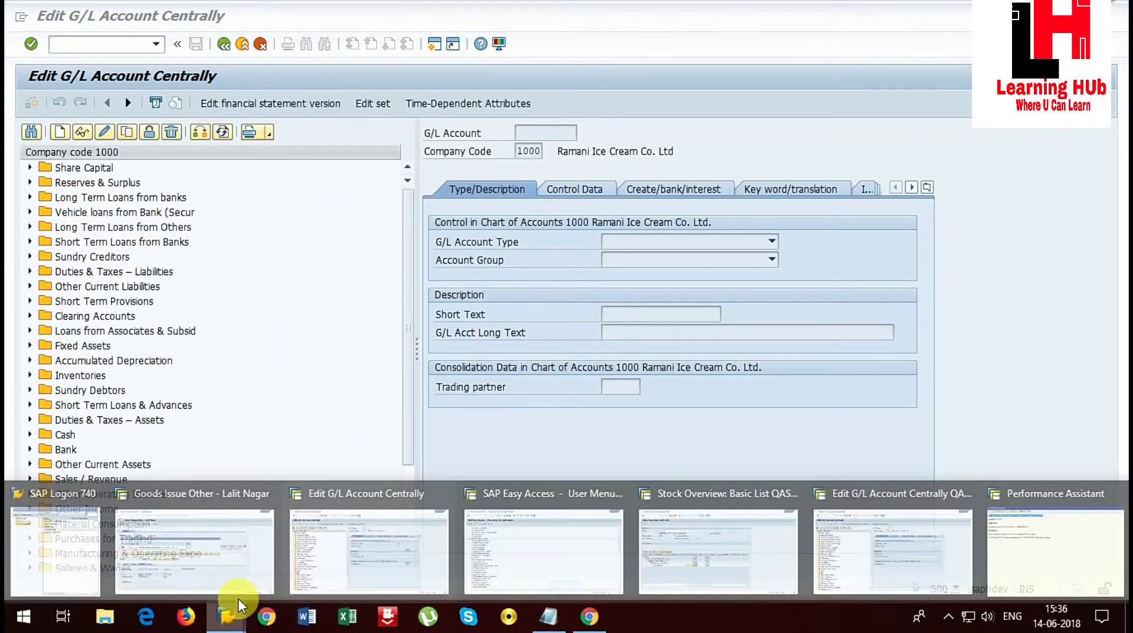
left_click(181, 549)
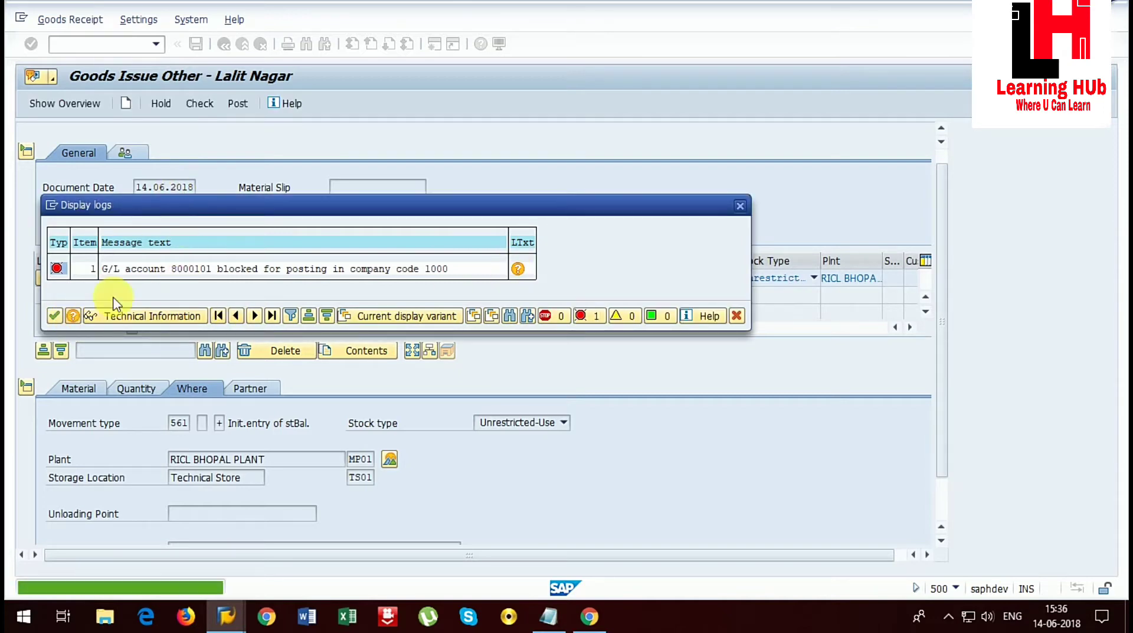
left_click(73, 317)
left_click(517, 269)
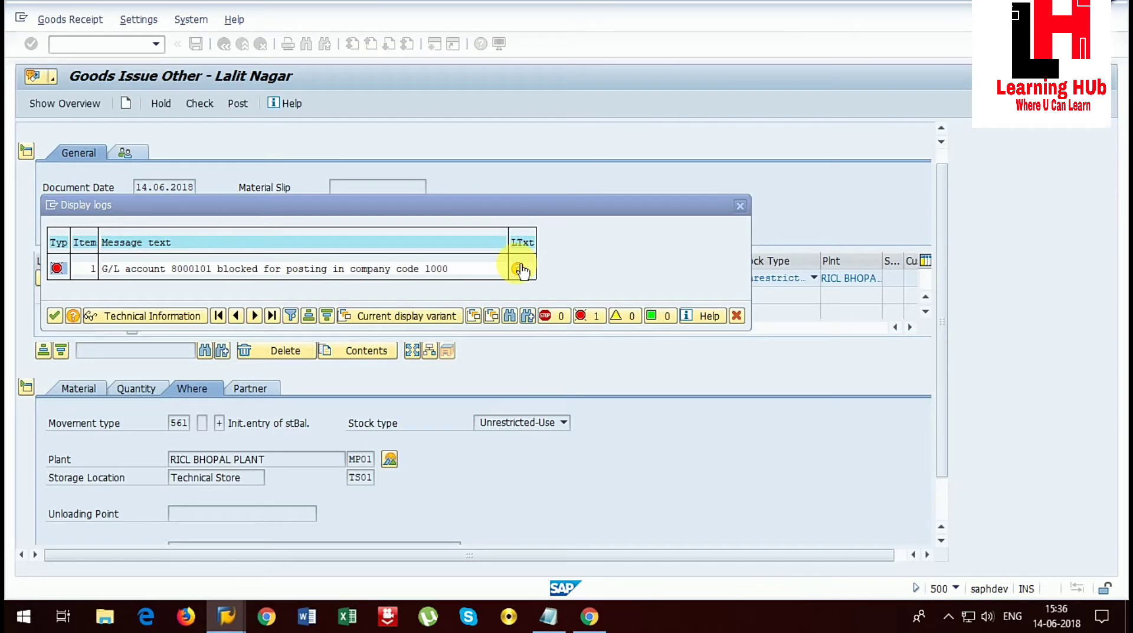
left_click(167, 269)
left_click_drag(178, 268, 224, 283)
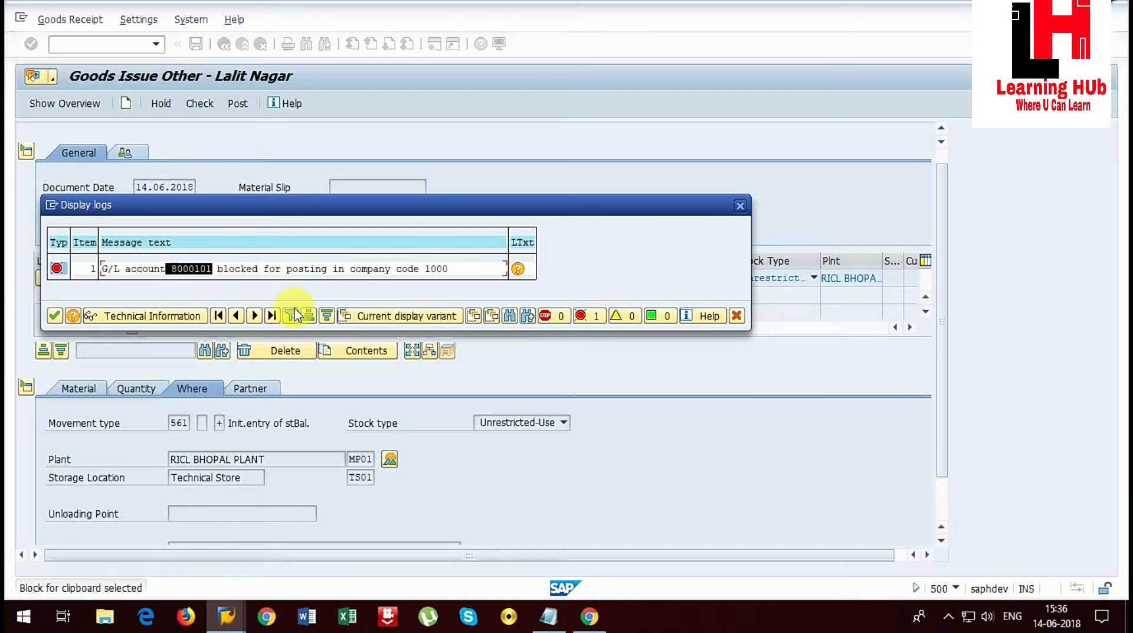
key("ctrl+c")
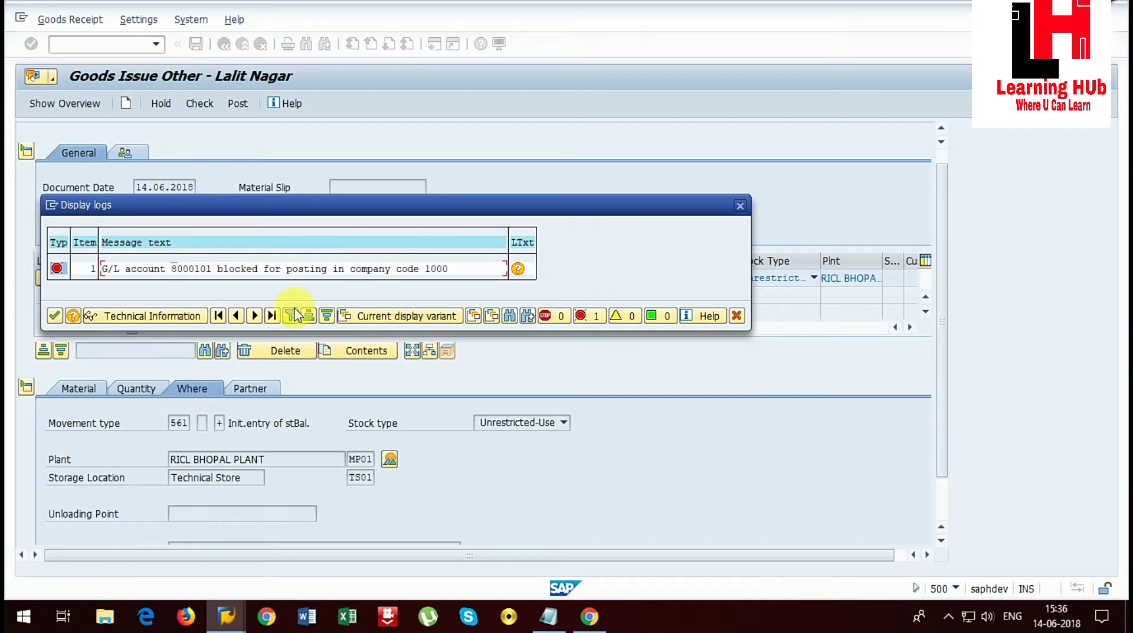
left_click(741, 206)
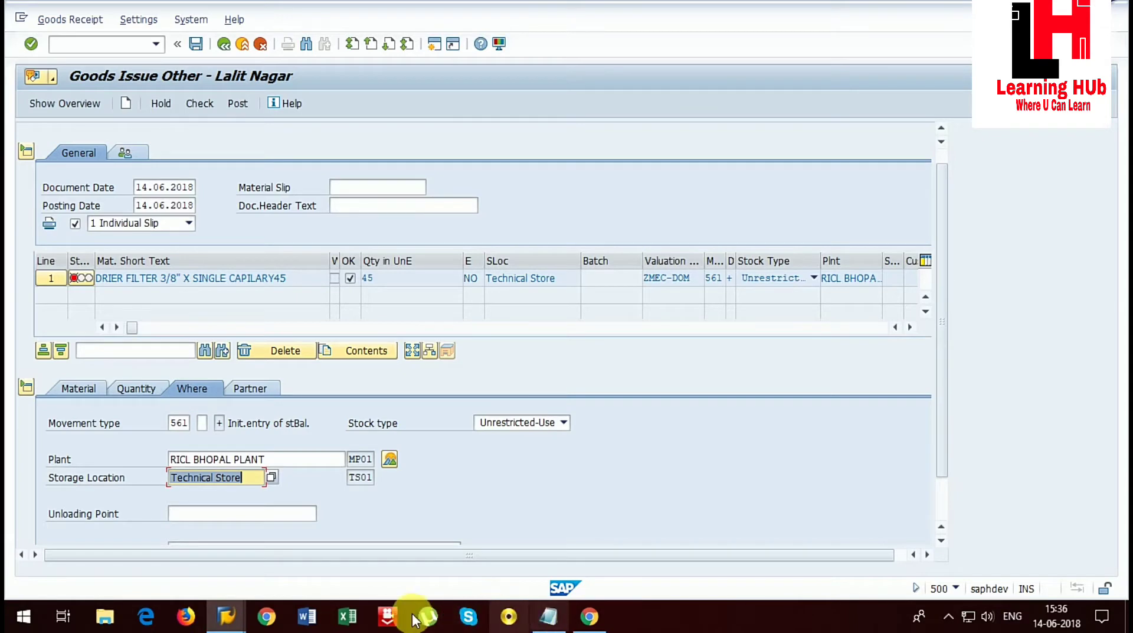
Step: Go back to the G/L account editing session and find the copied account number in the account tree
mouse_move(239, 619)
left_click(358, 539)
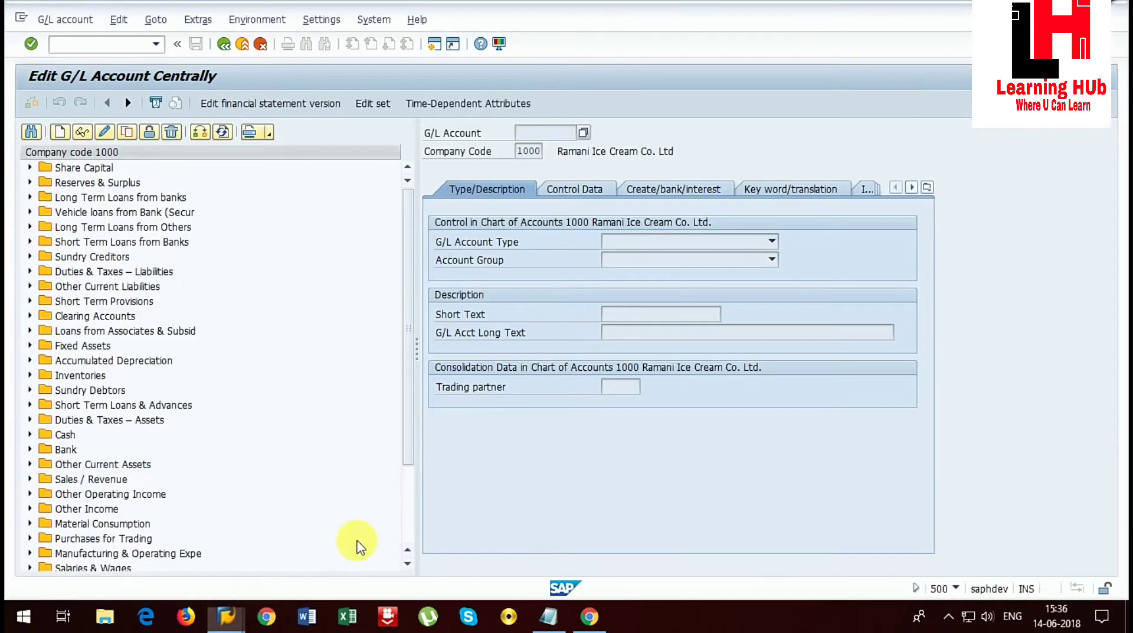
left_click(32, 134)
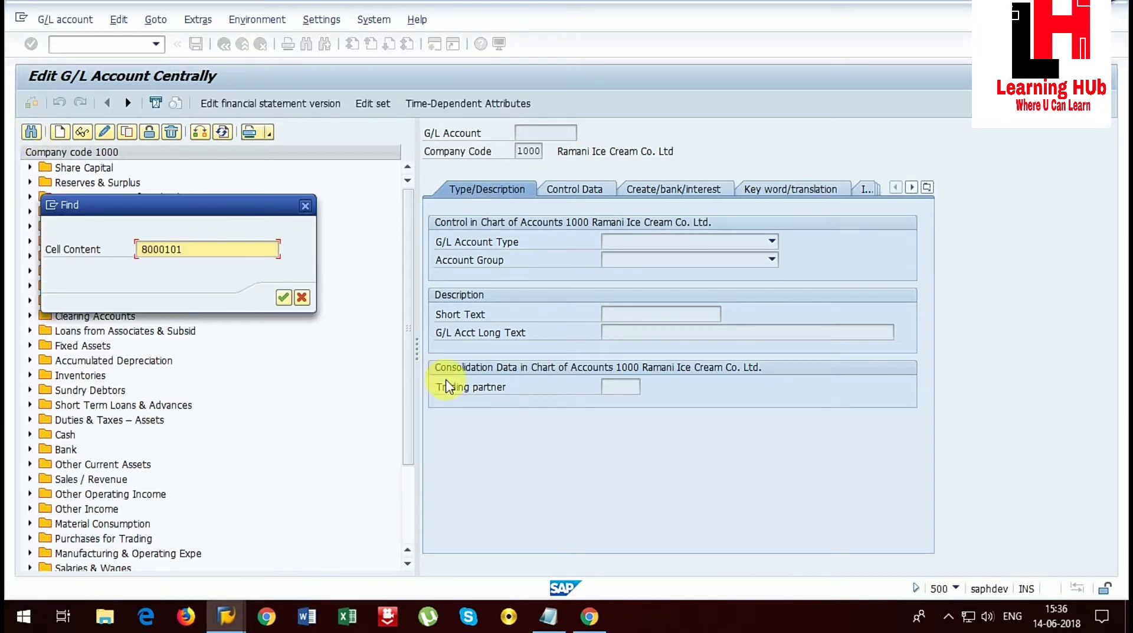
key("Return")
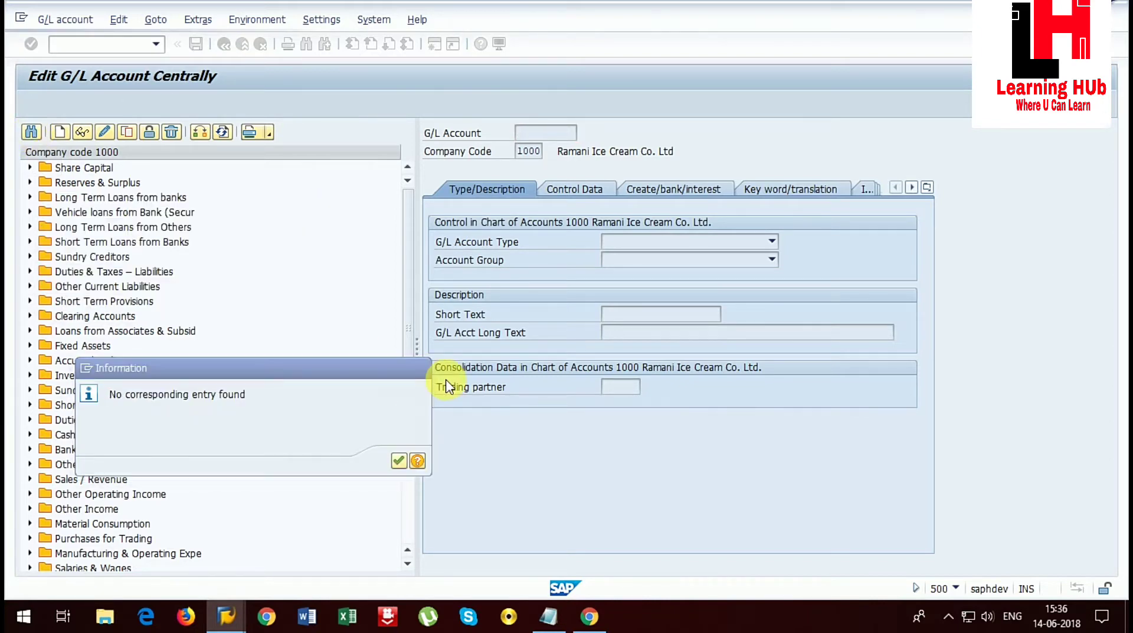
key("Return")
left_click(31, 132)
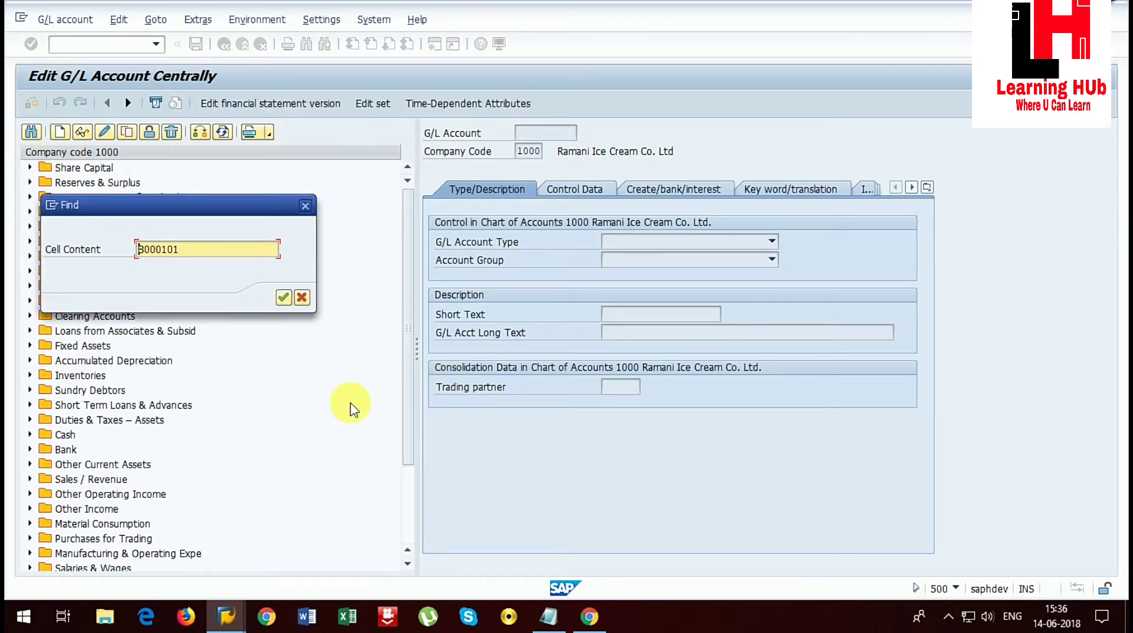
key("Return")
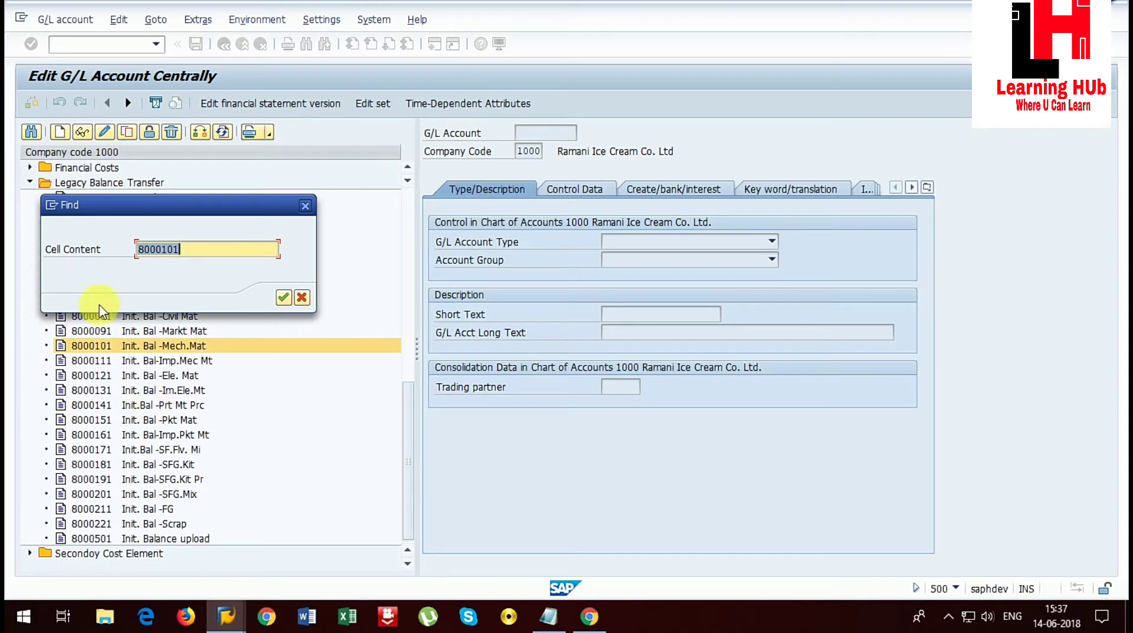
left_click(313, 203)
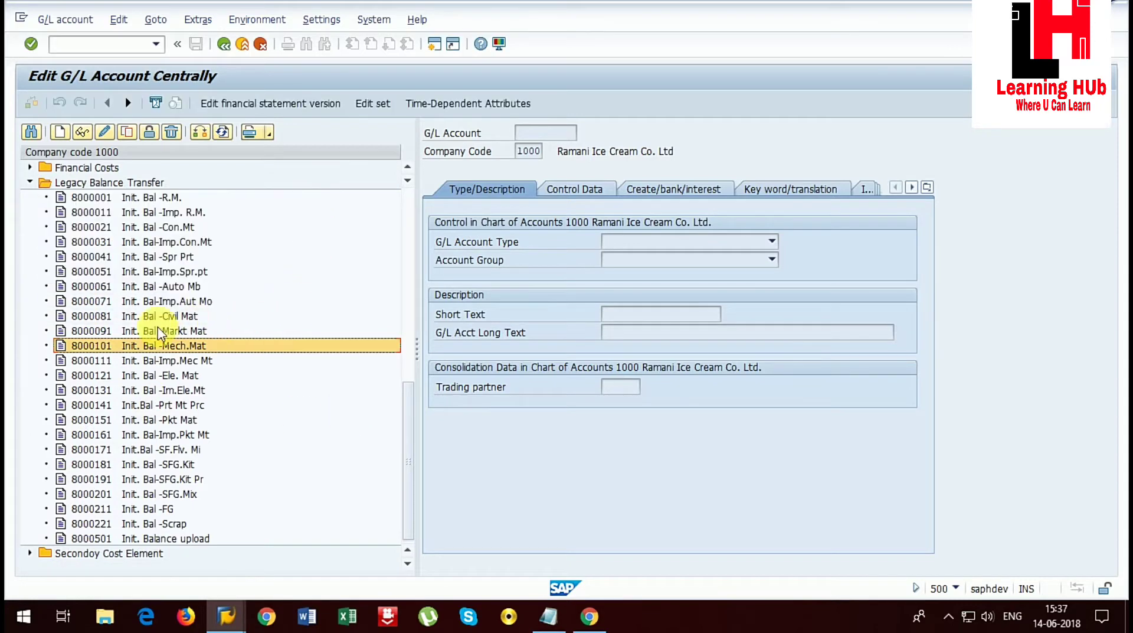
Step: Open the Init. Bal -Mech.Mat account and look through its control data and type/description settings
double_click(100, 349)
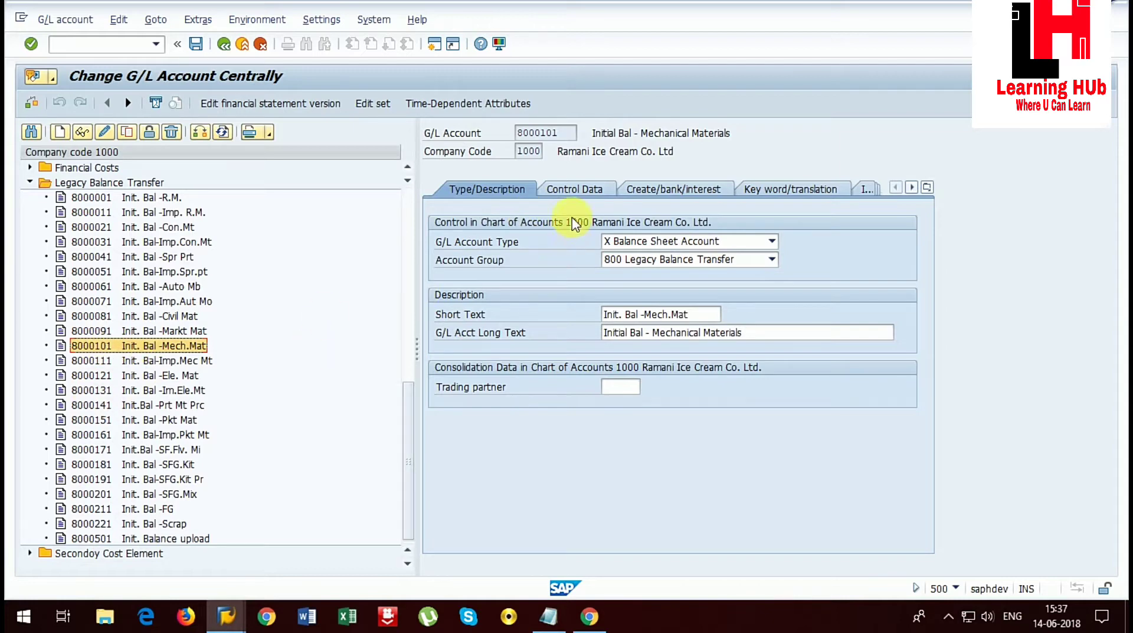
left_click(577, 190)
left_click_drag(563, 132, 490, 135)
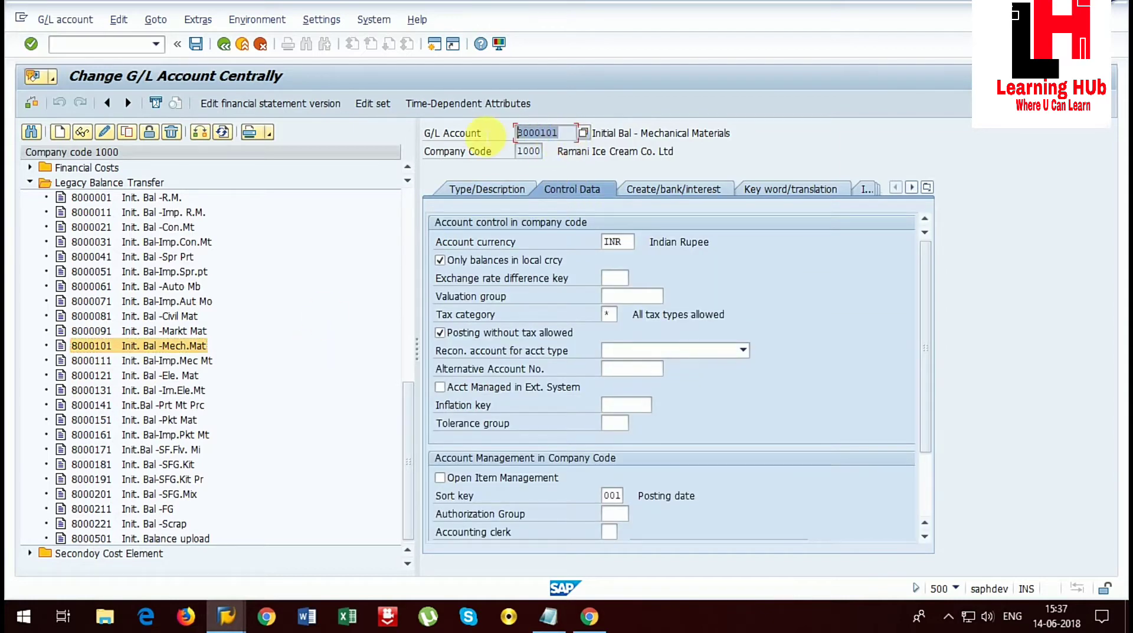
left_click(668, 185)
left_click(473, 189)
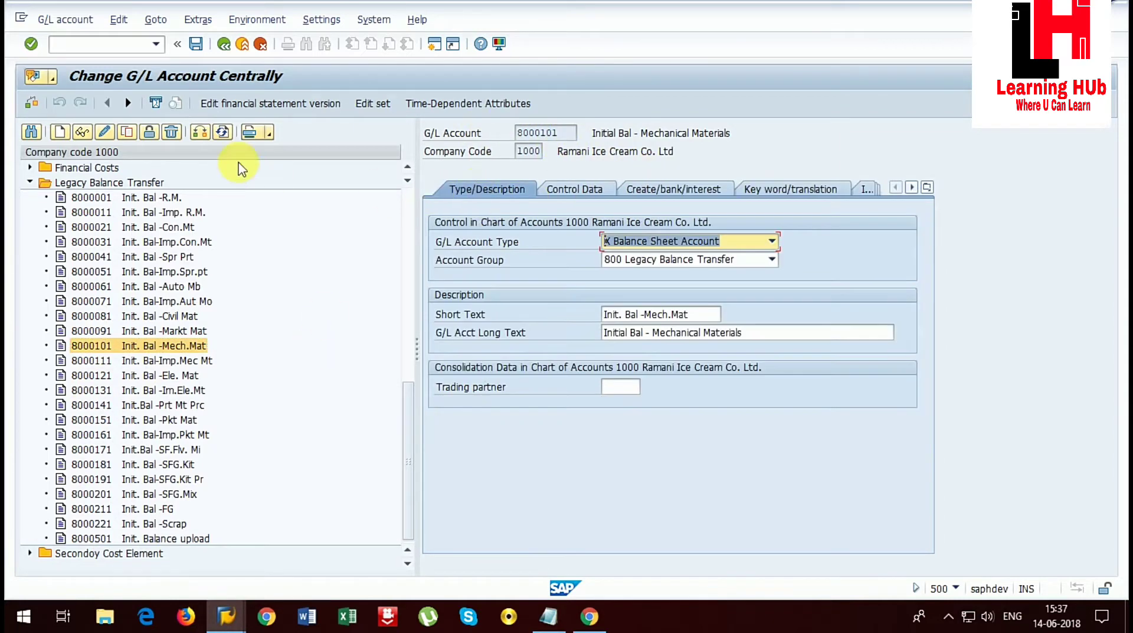
Step: Clear the account's creation, posting and planning blocks in the chart of accounts and its posting block in the company code, and save
left_click(150, 134)
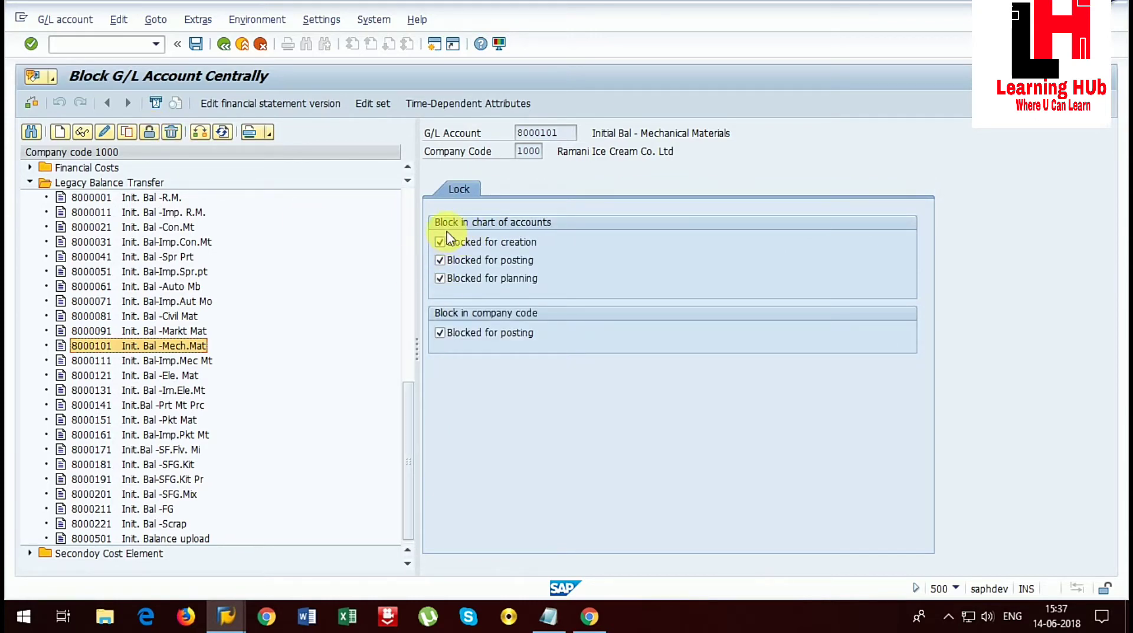
left_click(440, 241)
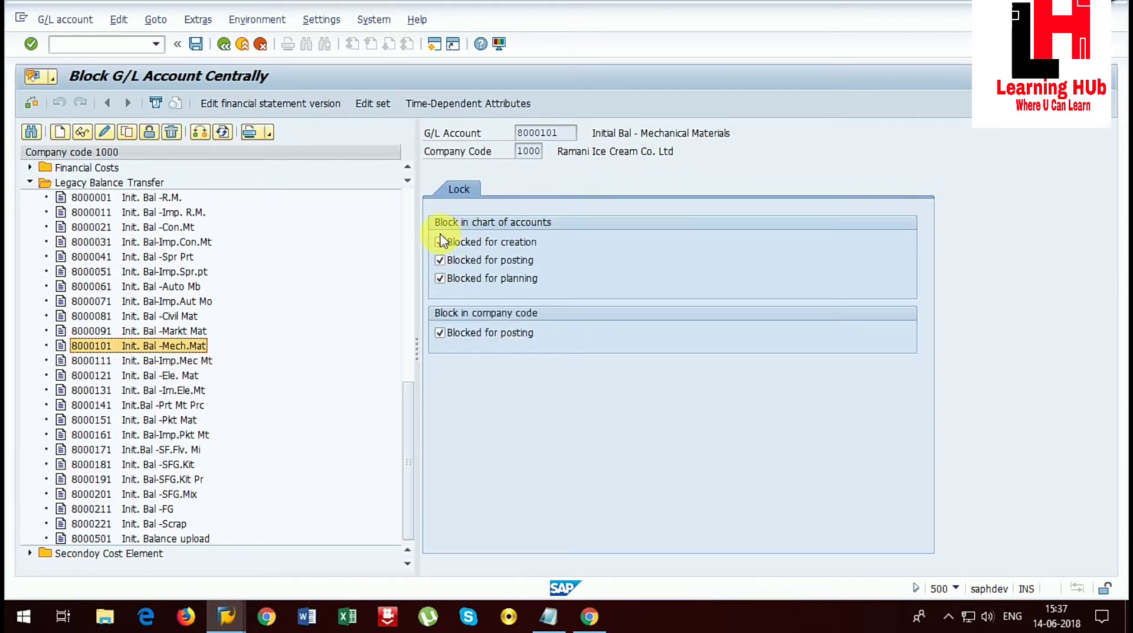
left_click(440, 278)
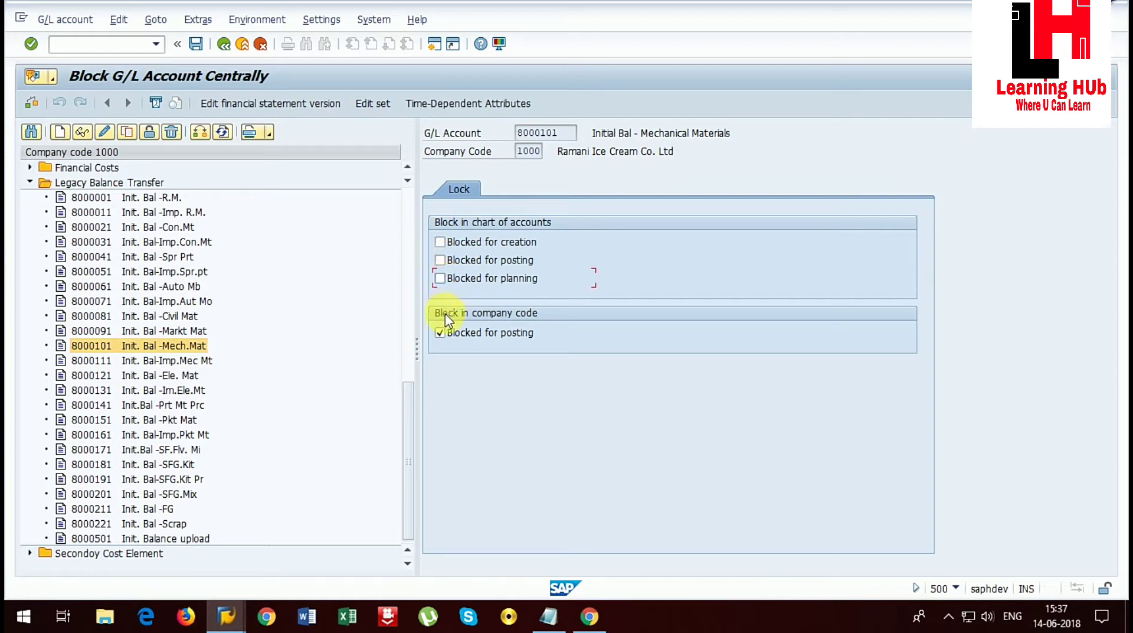
left_click(196, 43)
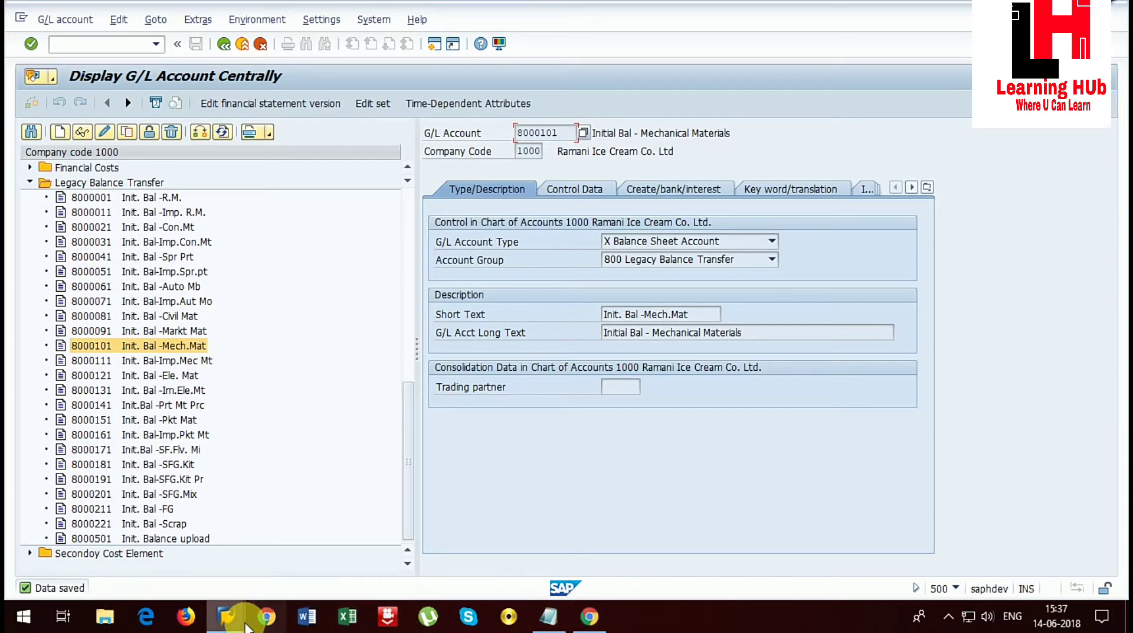
Step: Switch back to the goods issue session and rerun the document check with the account unblocked
left_click(226, 617)
left_click(216, 550)
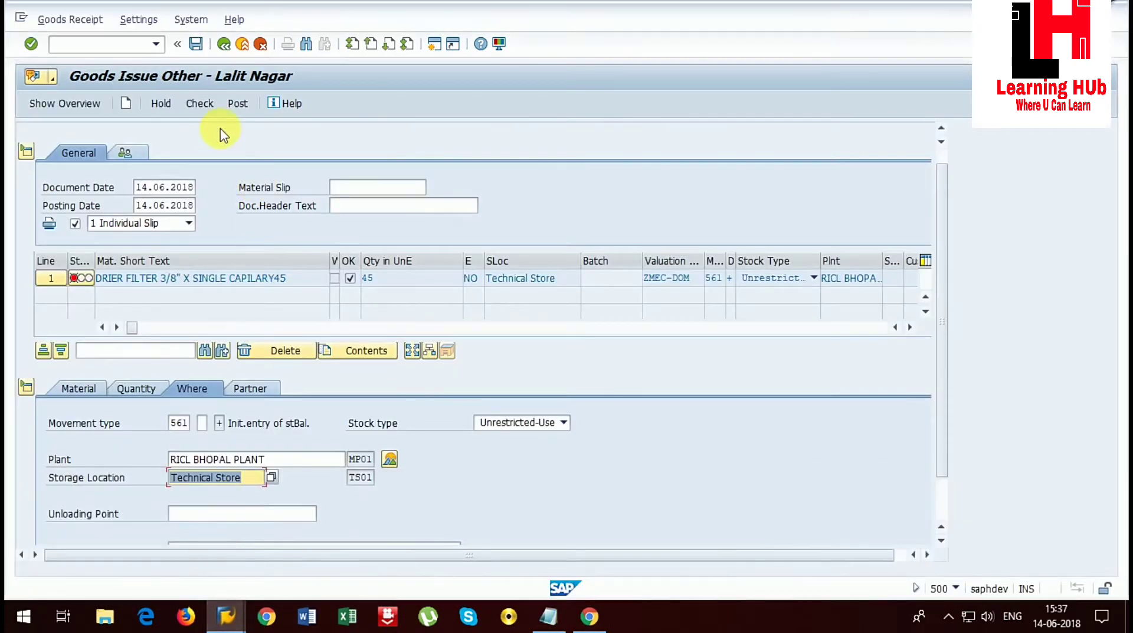
left_click(200, 105)
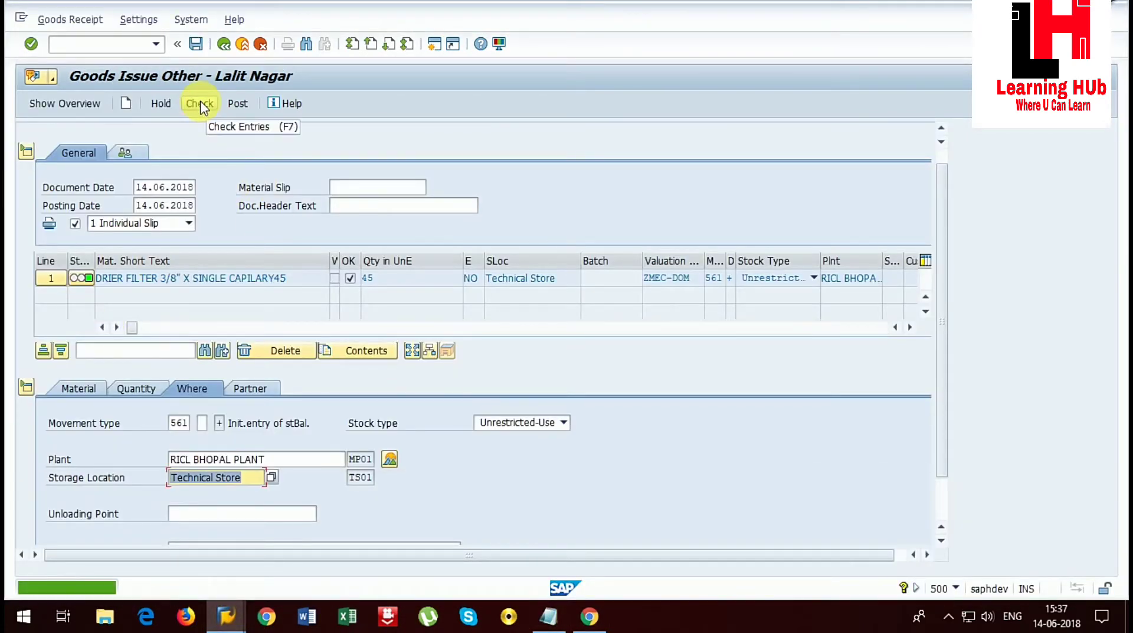
Step: Set the drier filter item's quantity in unit of entry to 10 and post the goods issue
scroll(204, 489, "down", 1)
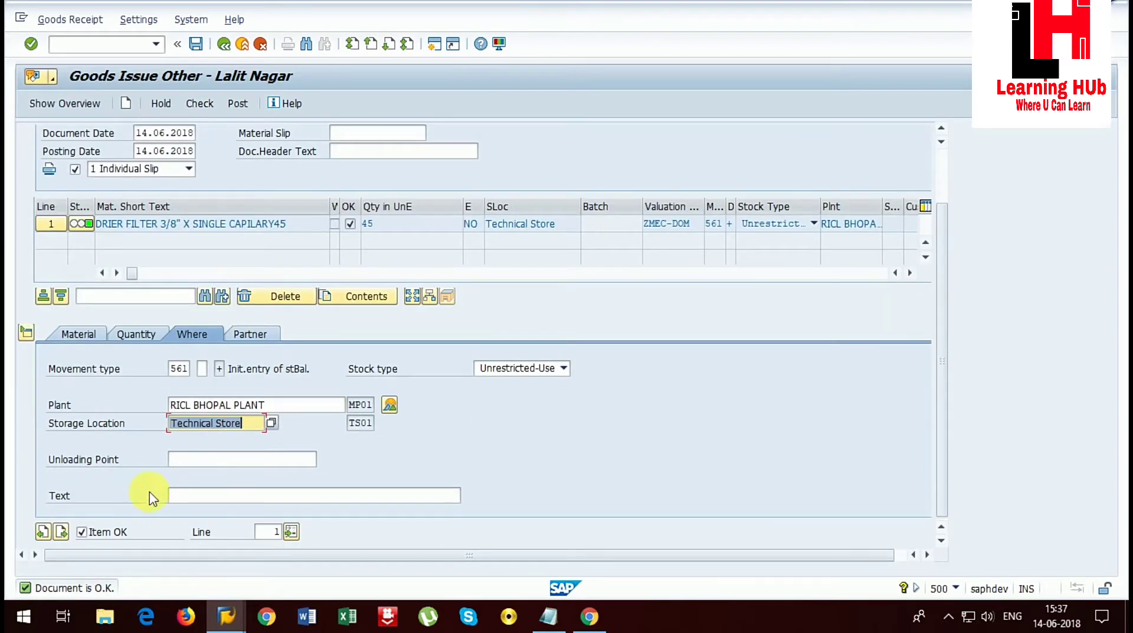
left_click(142, 334)
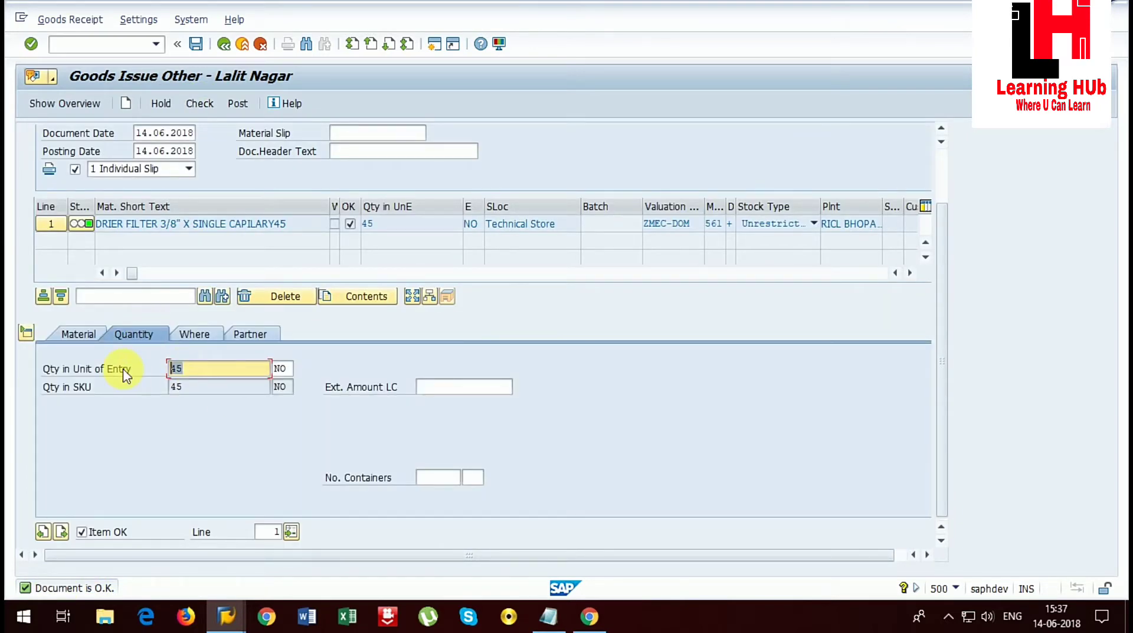
type("10")
key("Return")
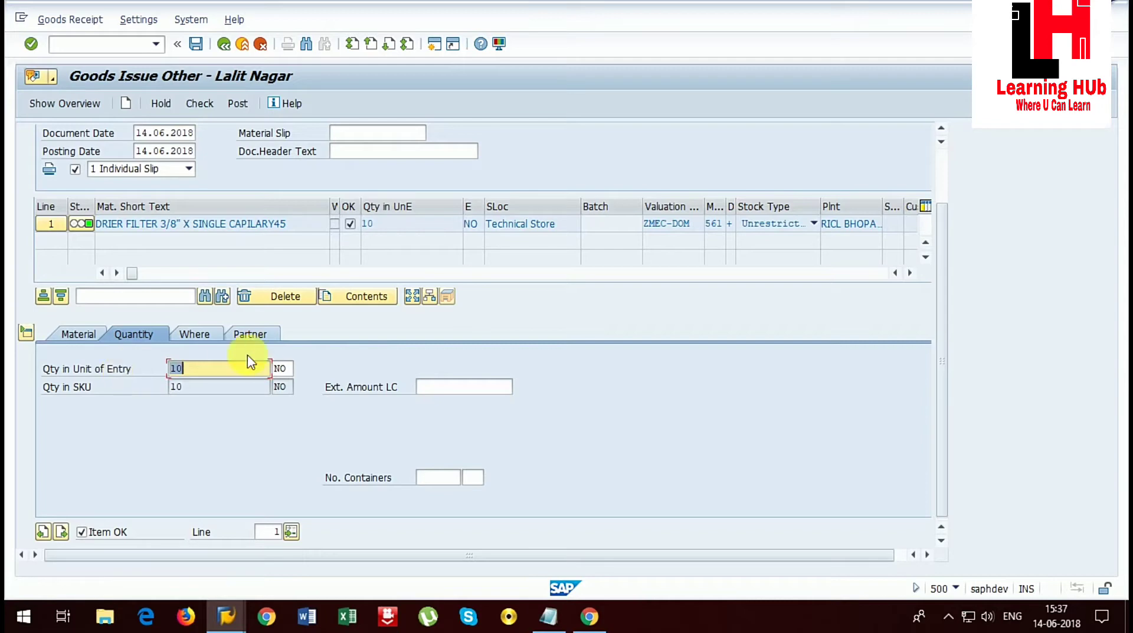
scroll(251, 361, "up", 1)
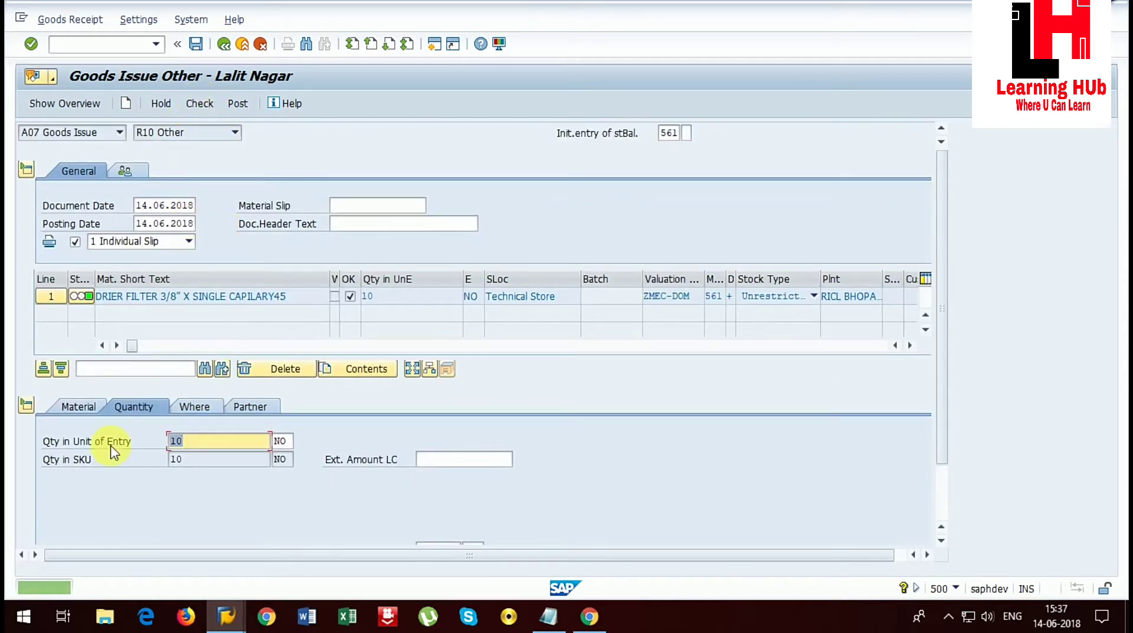
left_click(238, 104)
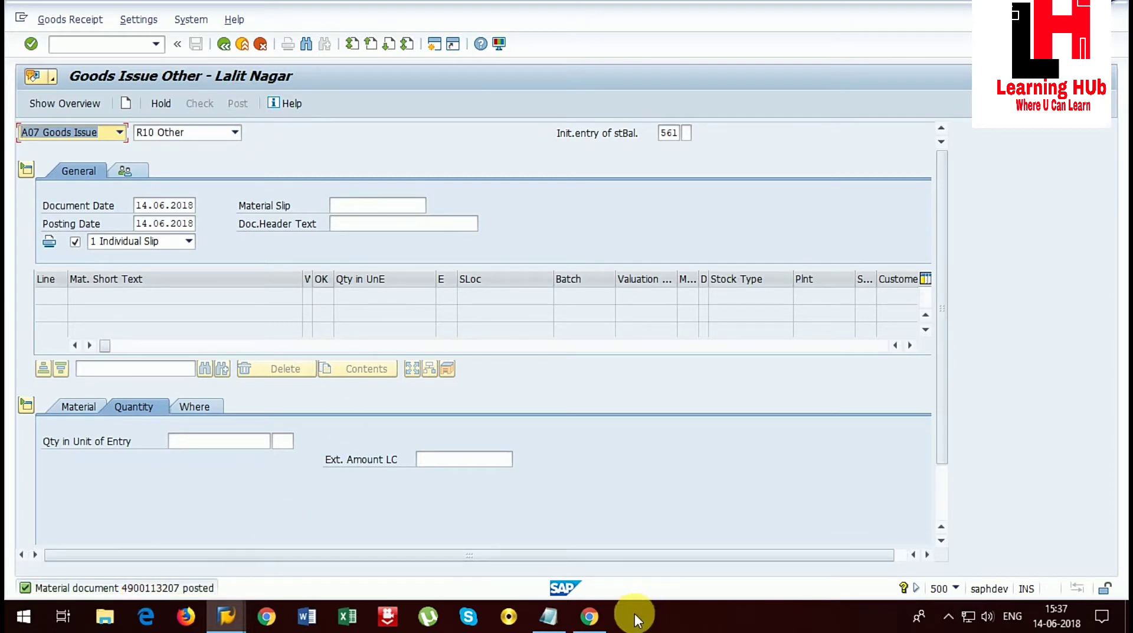
Step: Switch to Notepad, add "hope you like its" and "subscribe for SAP videos and free training." below the Tcode line, and select all text
left_click(549, 617)
left_click(415, 335)
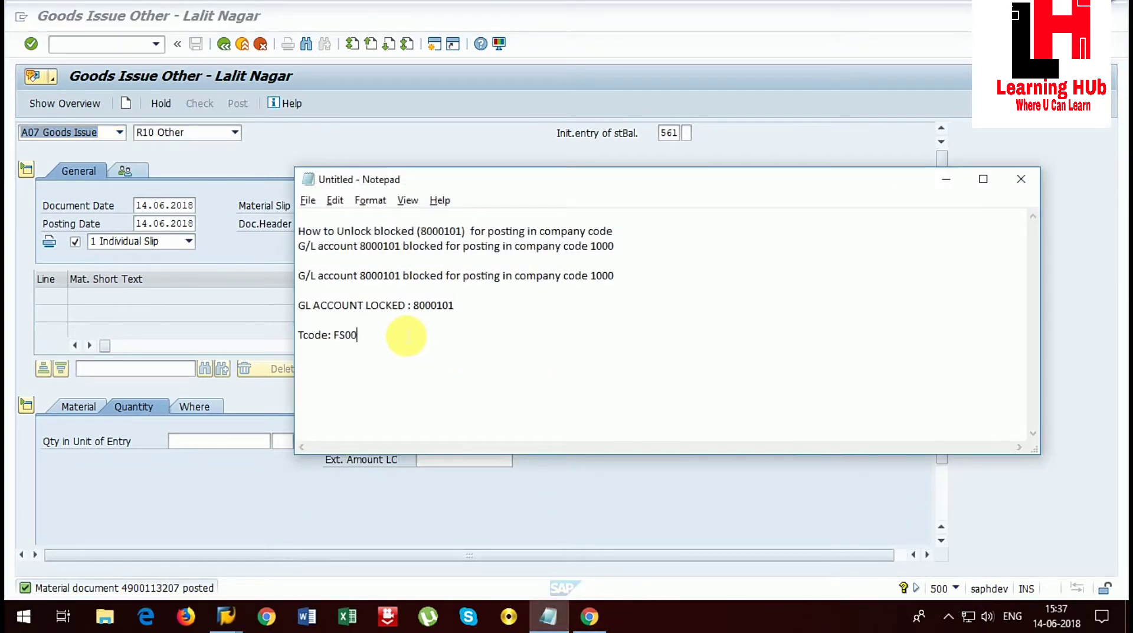
key("Return")
key("Return")
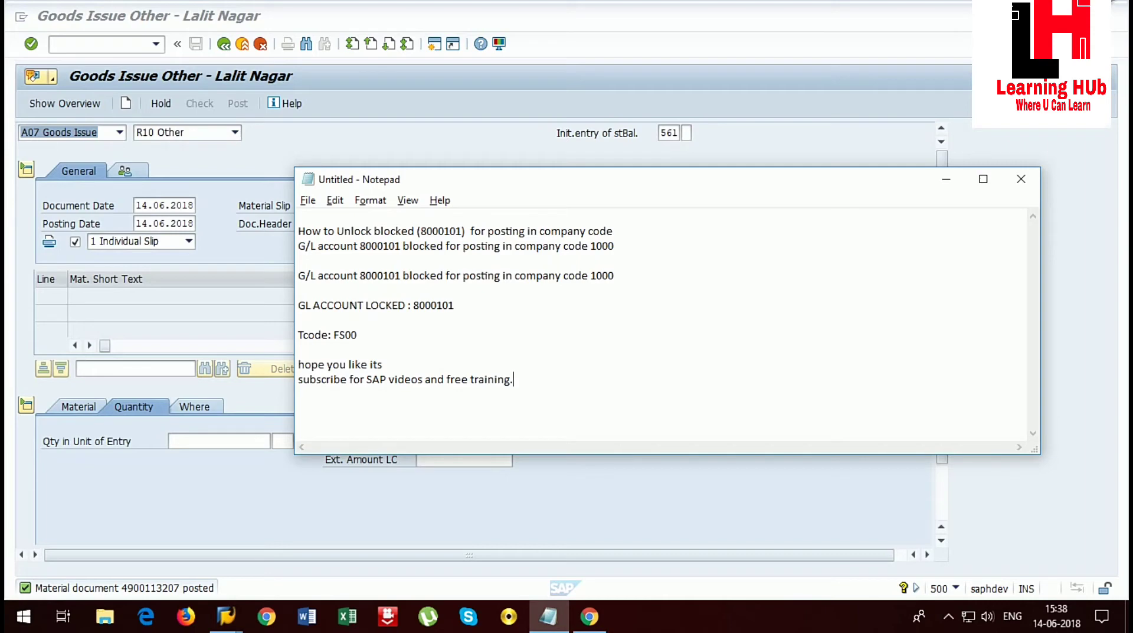
key("ctrl+a")
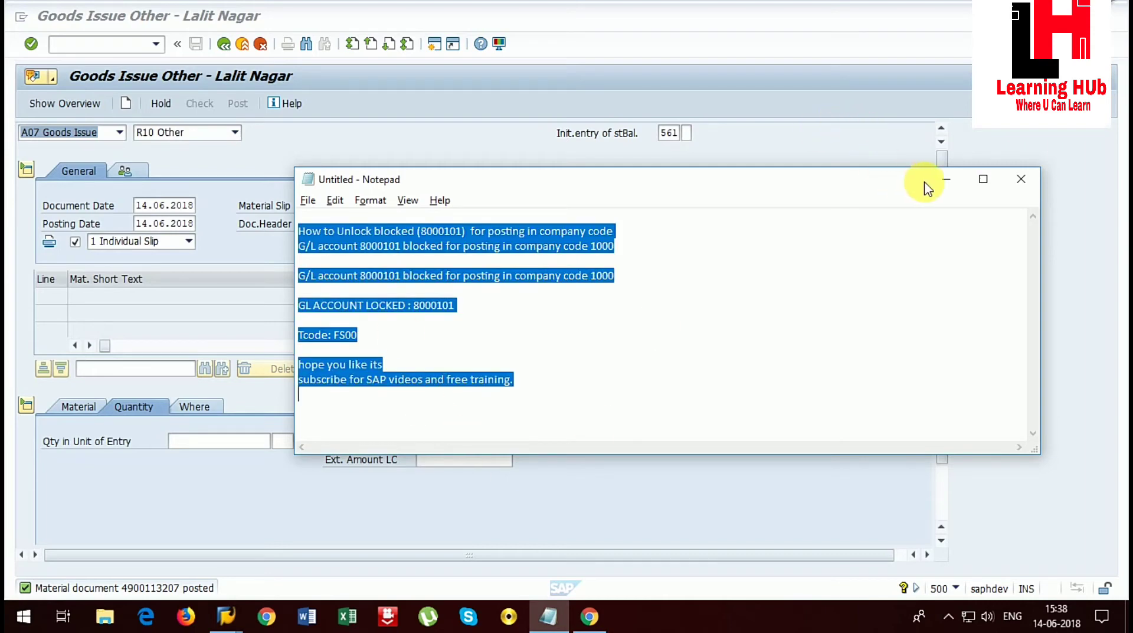